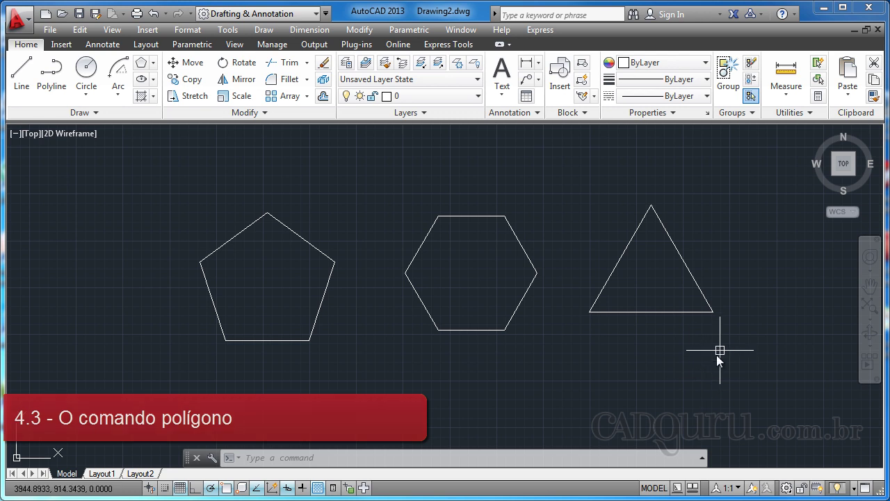
Step: Zoom out and then in on the pentagon, hexagon and triangle to inspect them
left_click(699, 361)
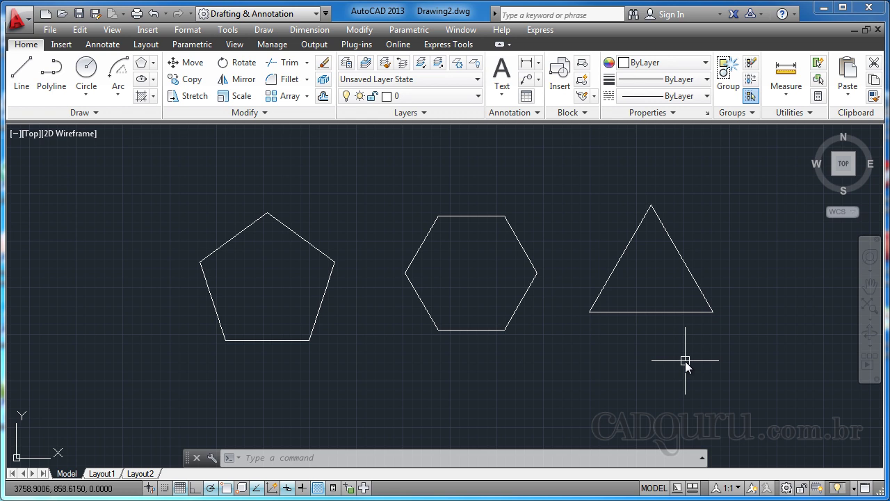
middle_click(685, 360)
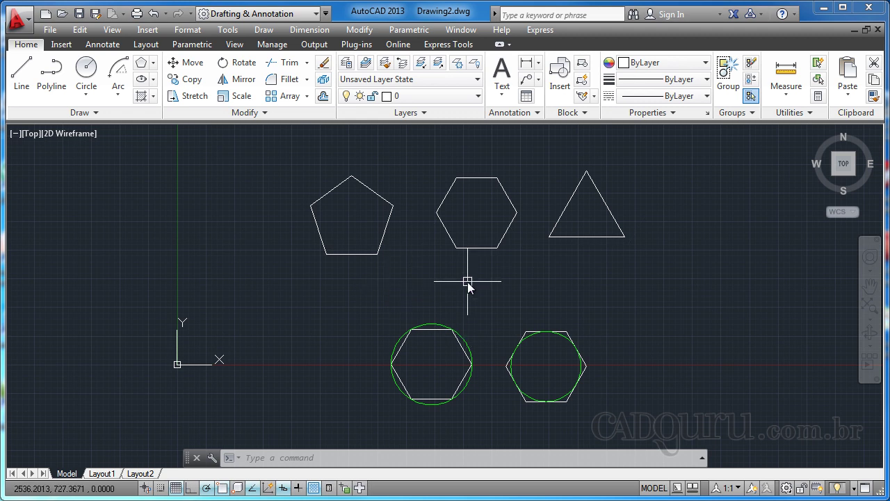
middle_click_drag(467, 265, 439, 280)
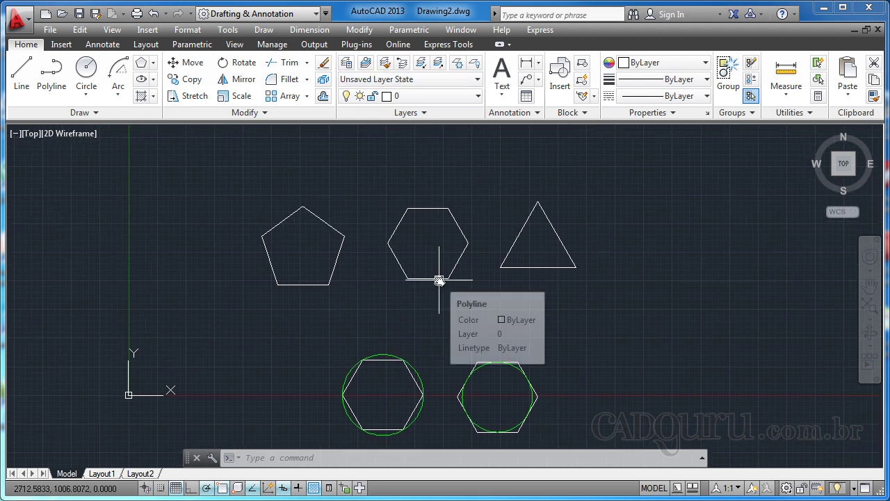
middle_click_drag(637, 304, 646, 332)
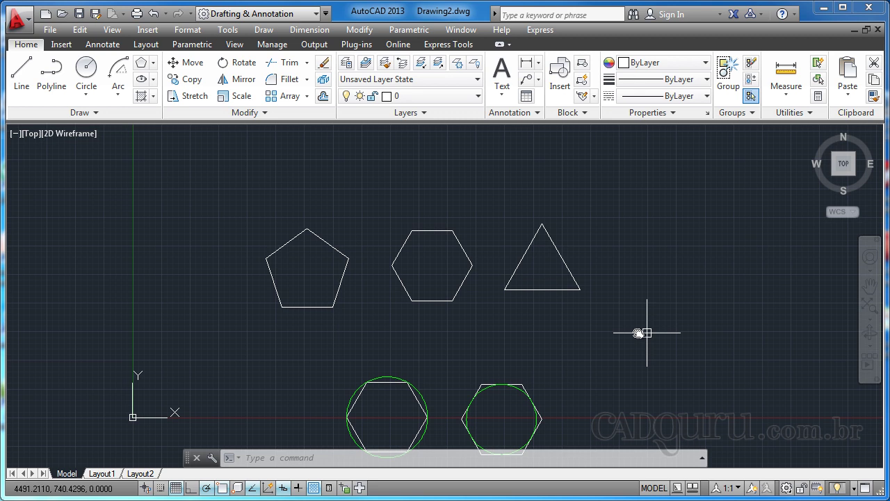
scroll(375, 241, "up", 2)
mouse_move(597, 288)
middle_mouse_down()
mouse_move(512, 292)
mouse_move(540, 291)
mouse_move(546, 265)
middle_mouse_up()
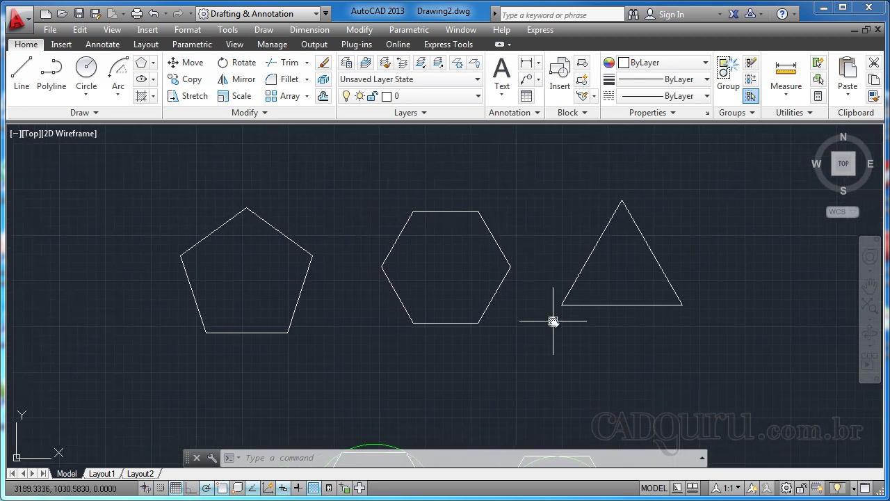
middle_click_drag(732, 329, 632, 347)
scroll(560, 282, "up", 2)
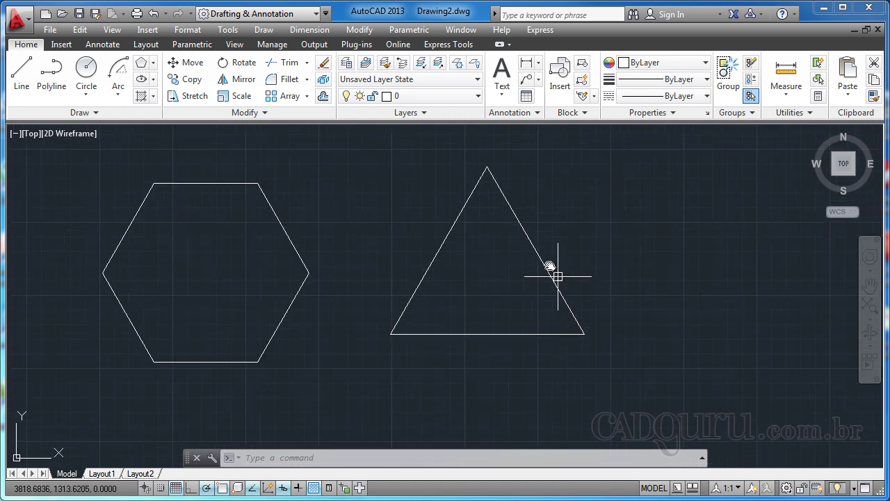
mouse_move(175, 248)
middle_mouse_down()
mouse_move(351, 272)
mouse_move(542, 241)
middle_mouse_up()
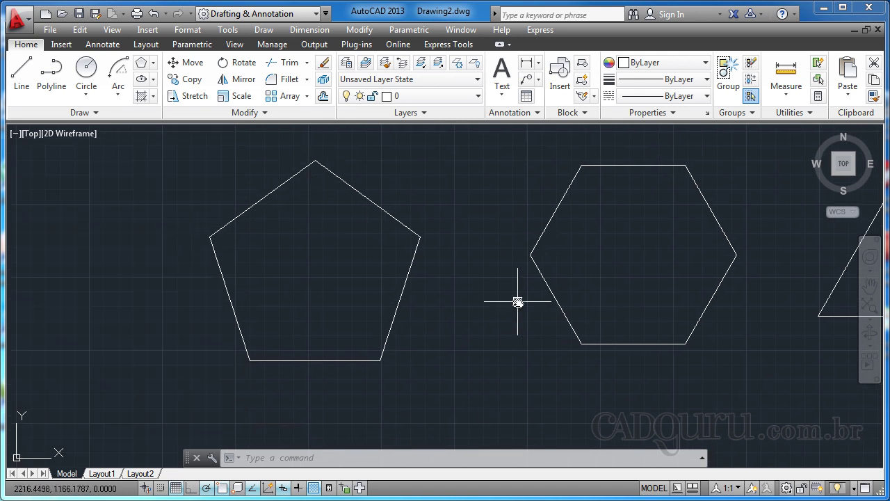
Step: Reframe the view to show the circles, then re-centre on the three polygons
scroll(463, 271, "down", 2)
middle_click_drag(700, 363, 503, 318)
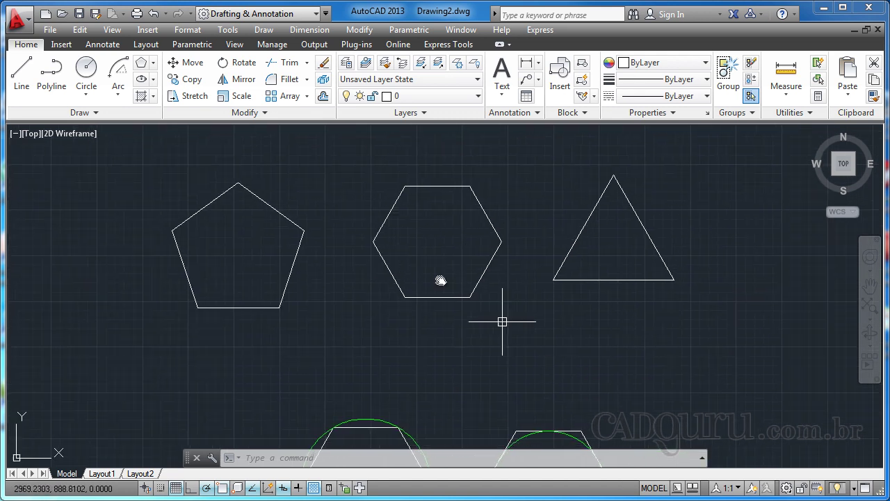
scroll(449, 301, "down", 2)
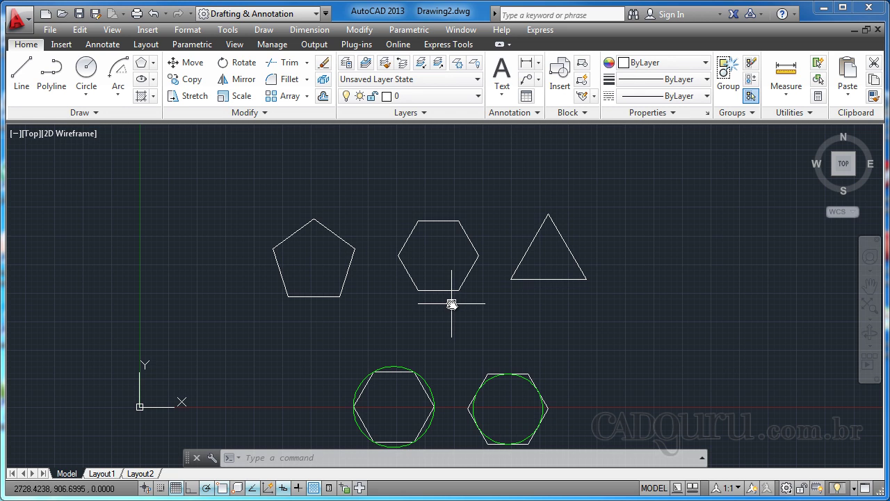
middle_click_drag(451, 304, 484, 348)
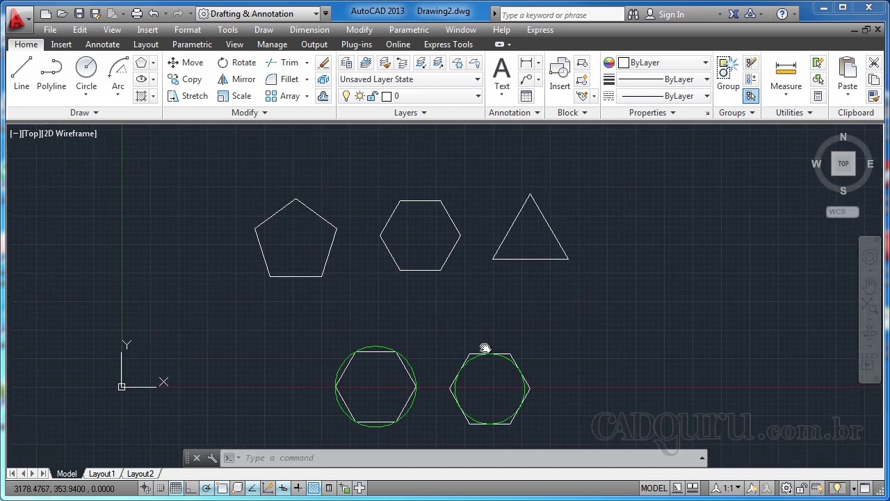
scroll(338, 175, "up", 2)
mouse_move(560, 276)
middle_mouse_down()
mouse_move(521, 303)
mouse_move(567, 300)
middle_mouse_up()
scroll(521, 300, "up", 2)
middle_click_drag(435, 284, 461, 278)
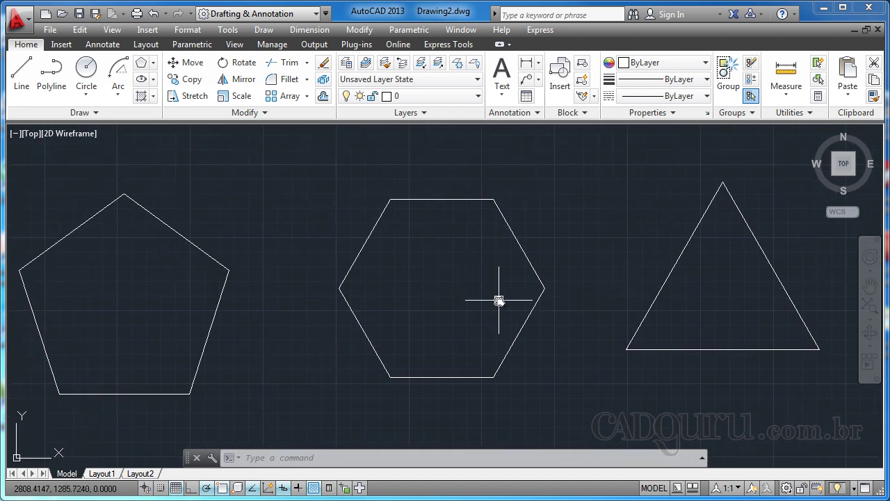
scroll(496, 268, "down", 2)
mouse_move(459, 269)
middle_mouse_down()
mouse_move(540, 302)
mouse_move(502, 285)
middle_mouse_up()
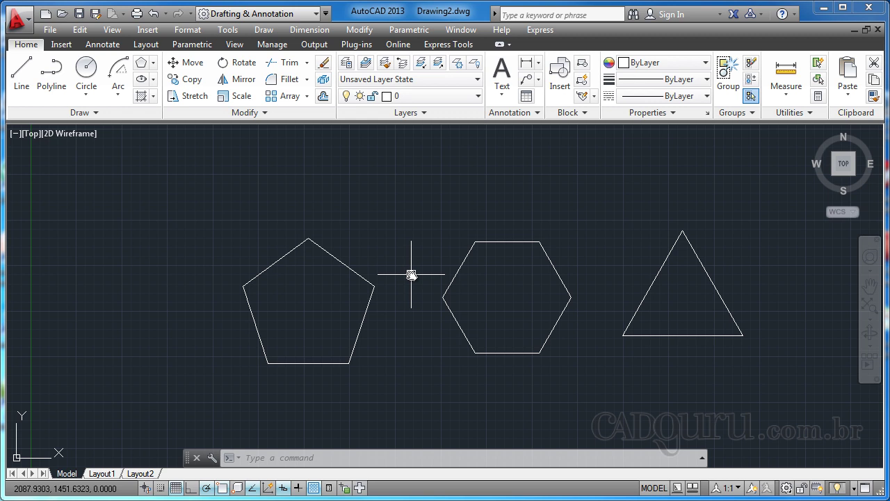
Step: Start POLYGON with the P alias, cancel it, then pick Polygon from the Rectangle/Polygon dropdown
type("p")
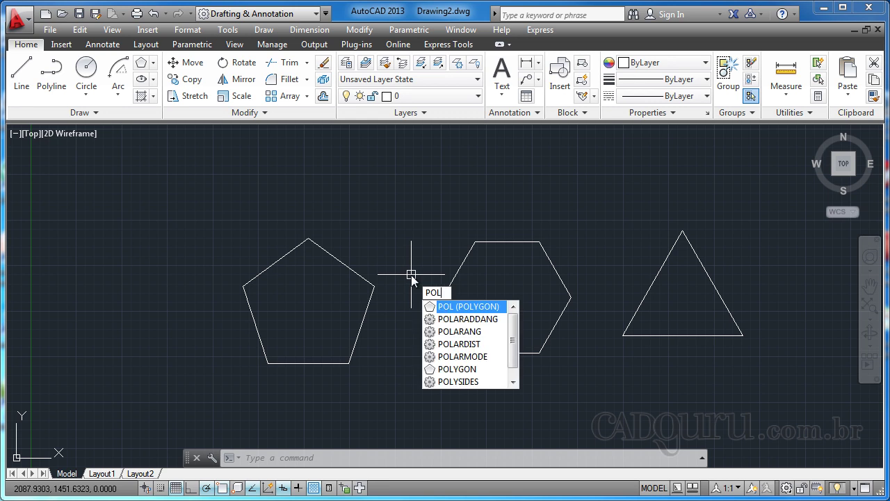
key("Return")
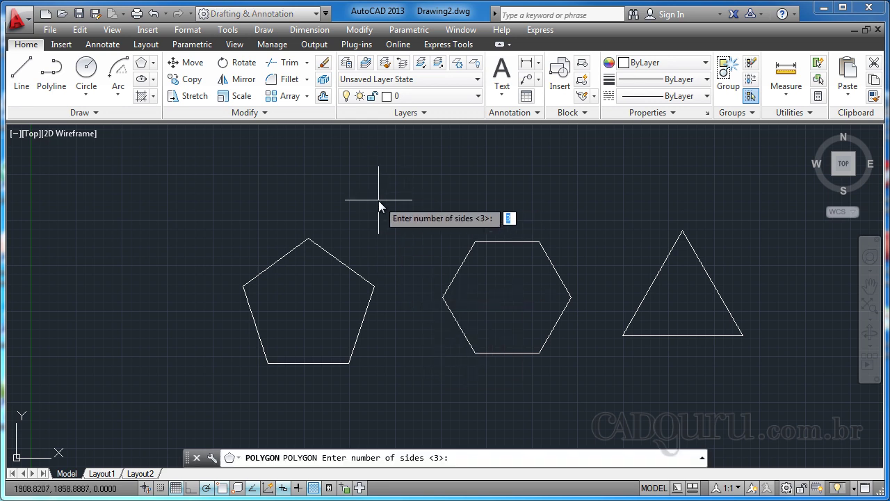
key("Escape")
middle_click_drag(346, 197, 276, 188)
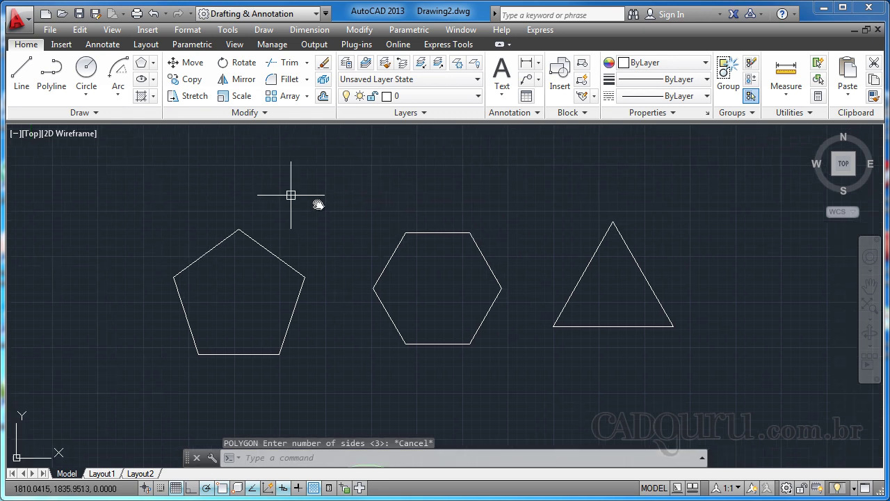
left_click(153, 63)
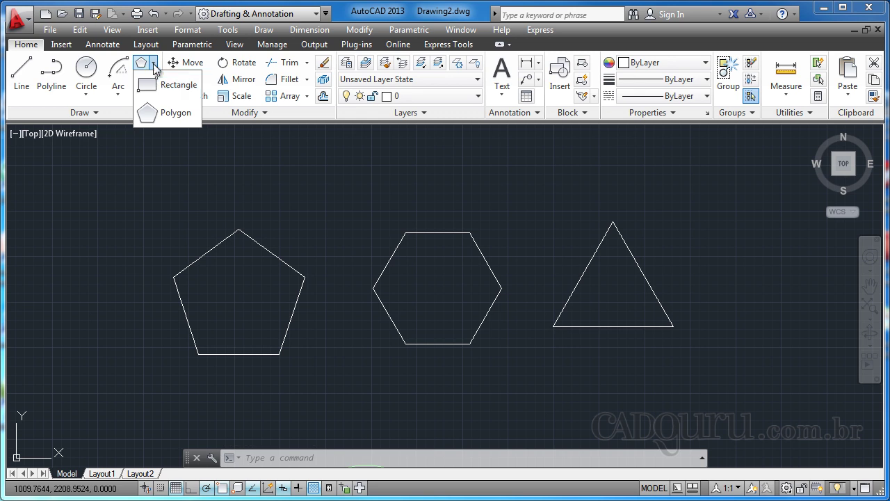
left_click(154, 65)
left_click(155, 66)
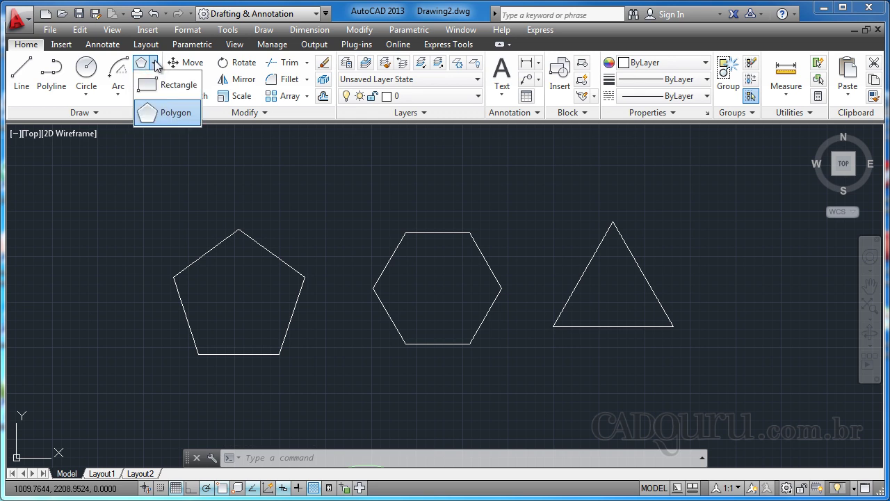
left_click(155, 65)
left_click(155, 65)
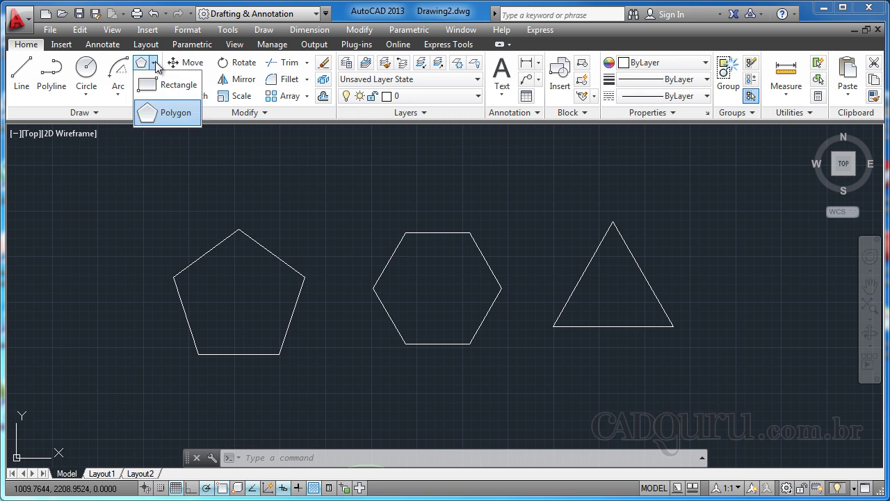
left_click(175, 114)
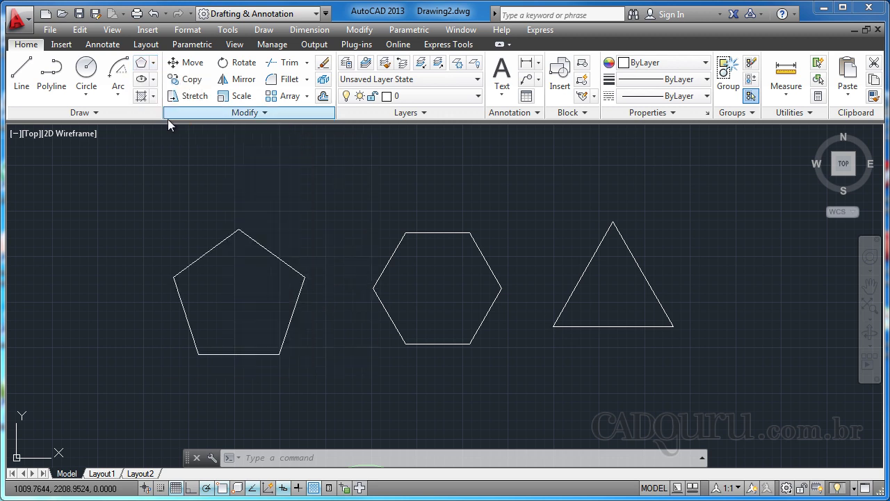
Step: Cancel the polygon command and bring the two hexagons with green circles into view
key("Escape")
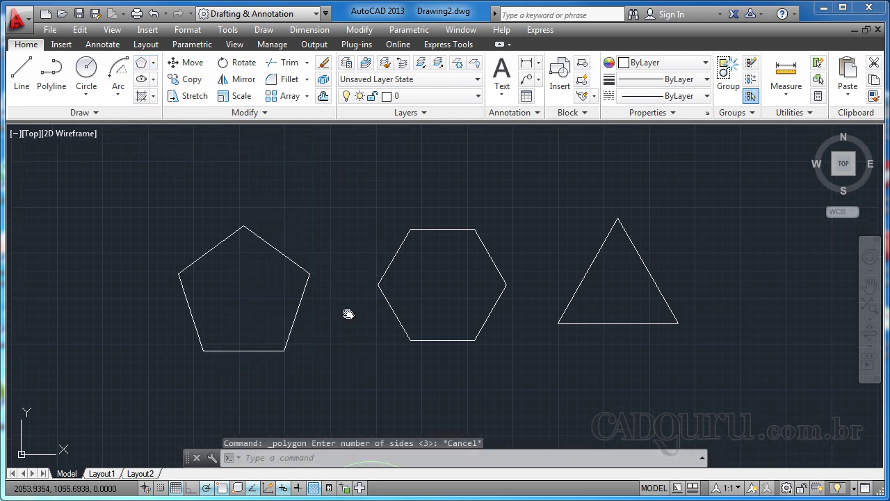
middle_click_drag(558, 424, 531, 415)
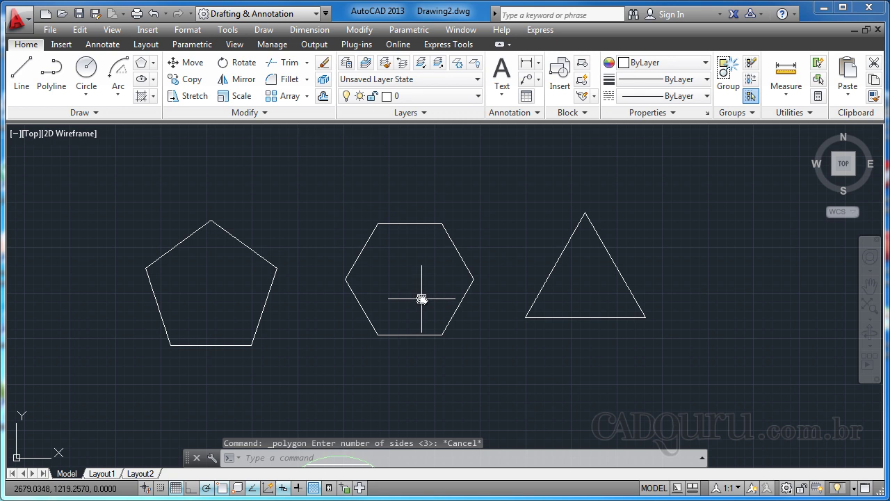
scroll(403, 299, "up", 1)
scroll(410, 306, "up", 1)
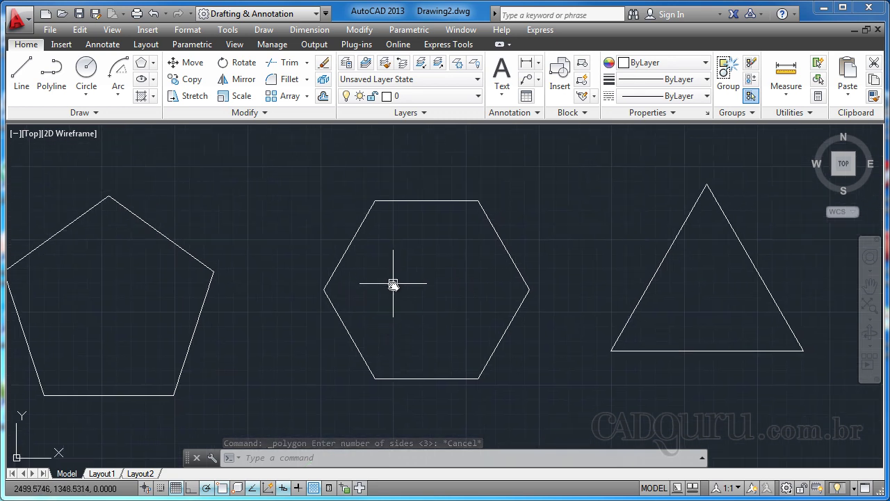
scroll(394, 285, "down", 2)
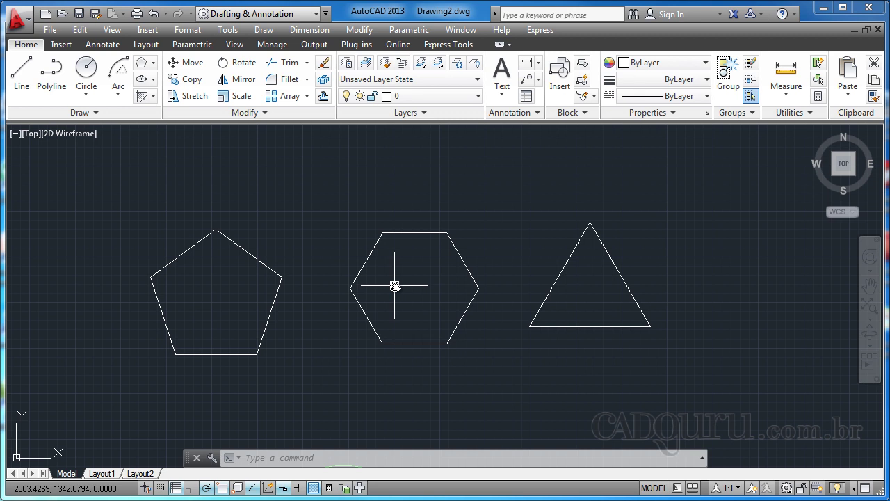
middle_click_drag(527, 382, 566, 308)
middle_click_drag(548, 341, 474, 302)
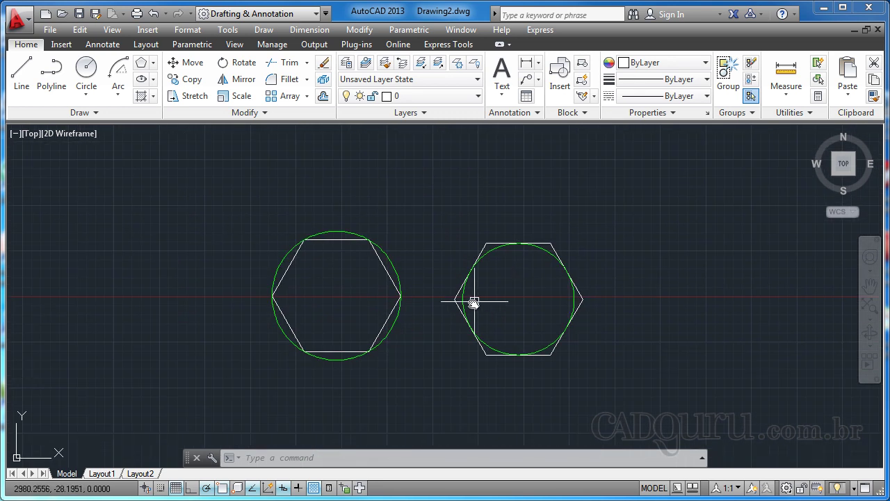
scroll(474, 301, "up", 1)
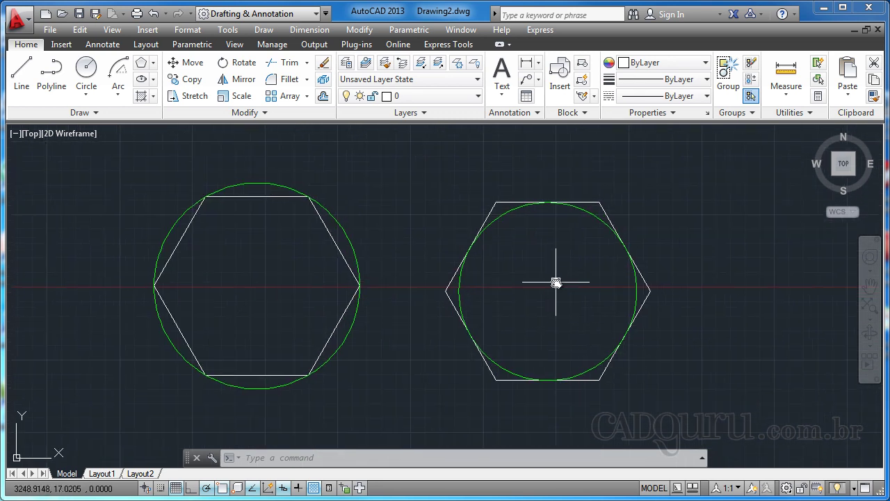
middle_click_drag(612, 306, 527, 302)
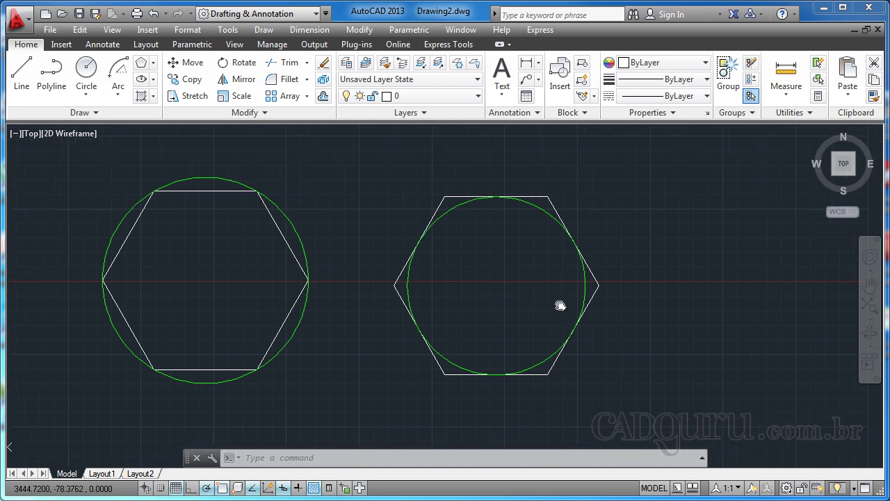
middle_click_drag(171, 261, 336, 253)
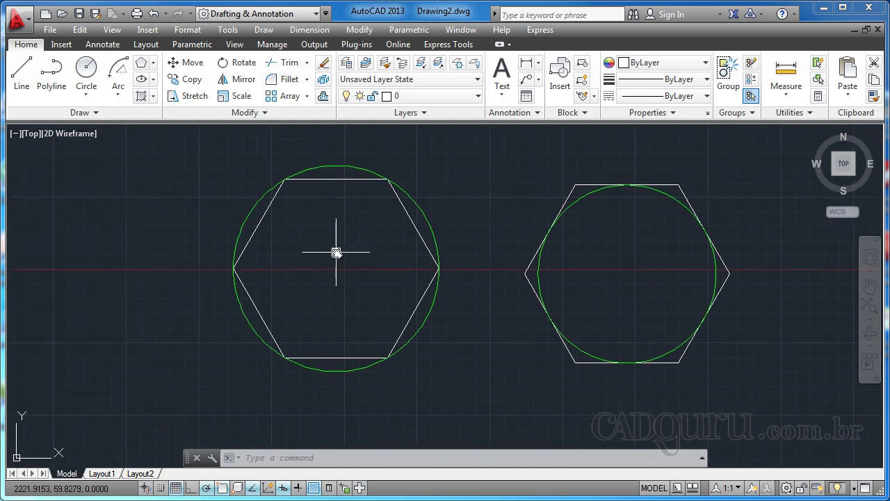
scroll(336, 252, "up", 2)
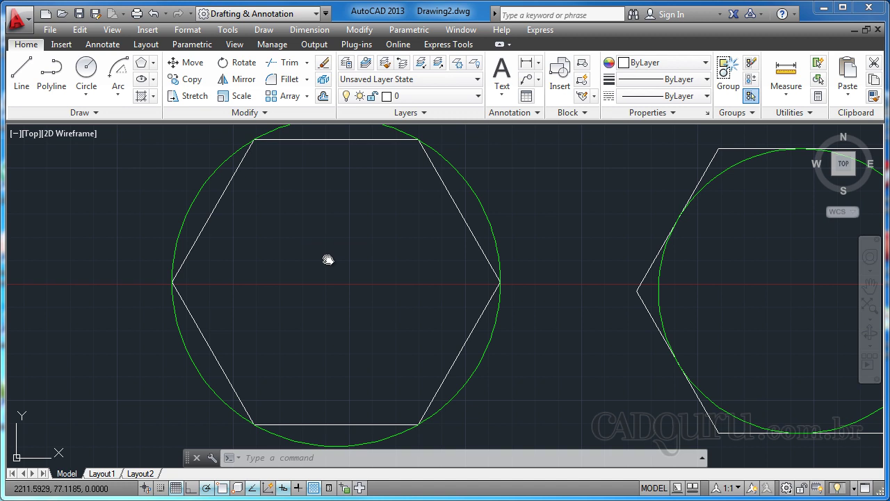
Step: Select the circle around the left hexagon to check it, then deselect and shift the view left
left_click(479, 235)
key("Escape")
scroll(389, 236, "down", 2)
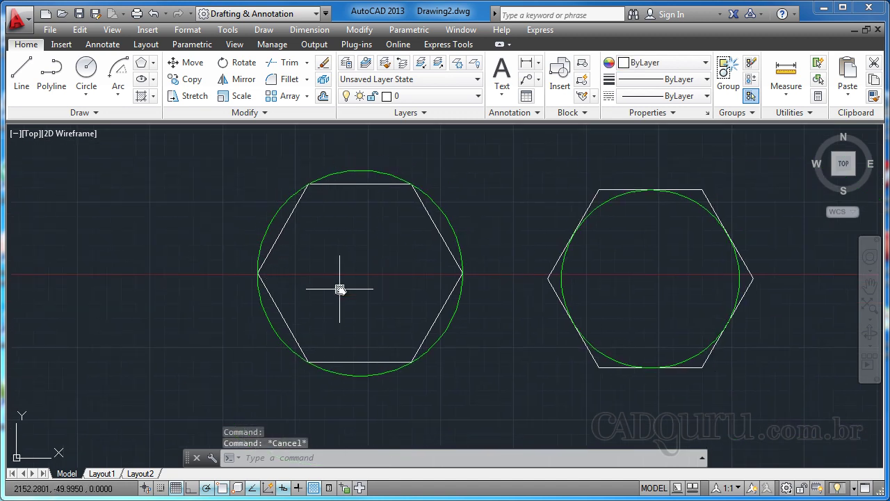
middle_click_drag(340, 289, 474, 293)
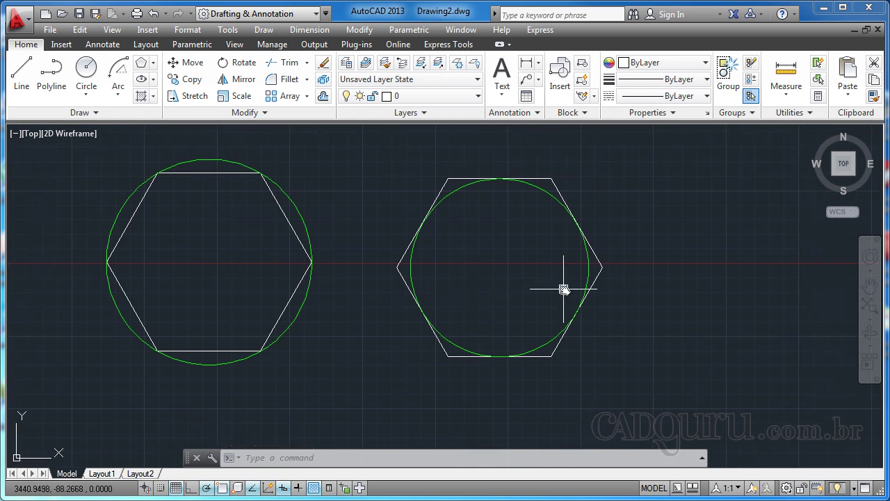
mouse_move(561, 288)
middle_mouse_down()
mouse_move(470, 290)
mouse_move(476, 308)
mouse_move(462, 317)
mouse_move(475, 317)
middle_mouse_up()
scroll(463, 282, "up", 2)
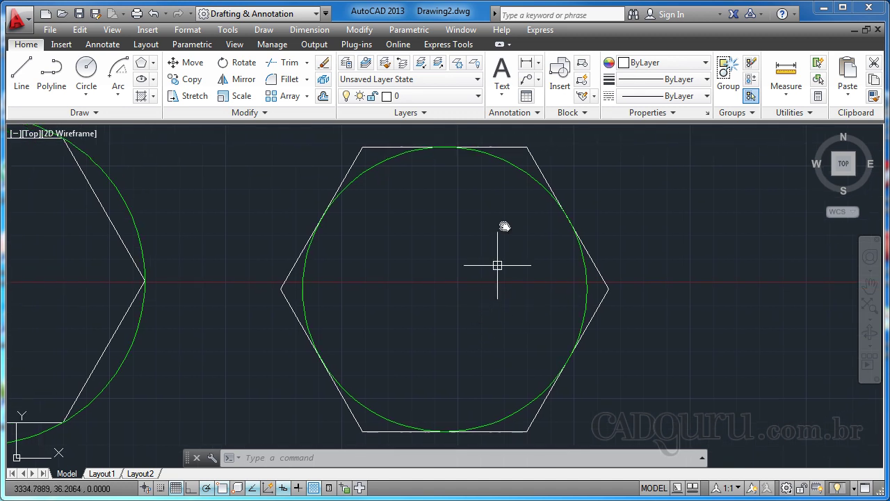
Step: Check a green circle, then zoom out to show the three polygons and both hexagon-circle pairs
left_click(527, 174)
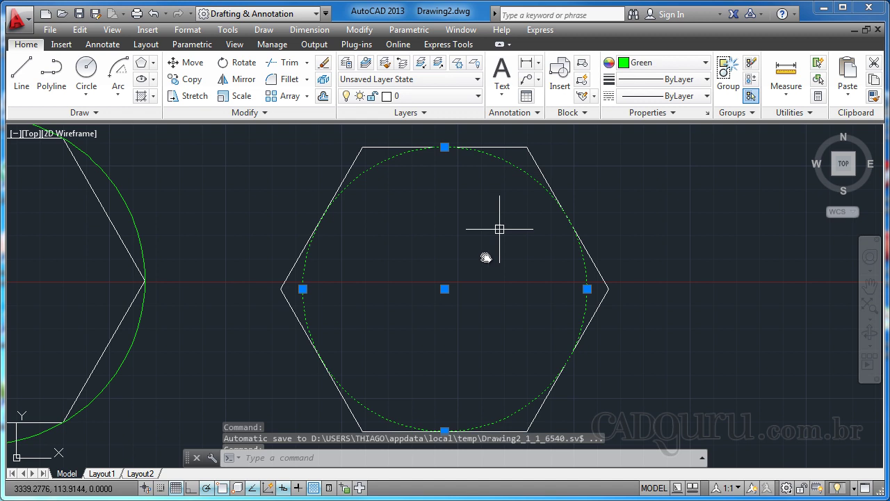
key("Escape")
key("Escape")
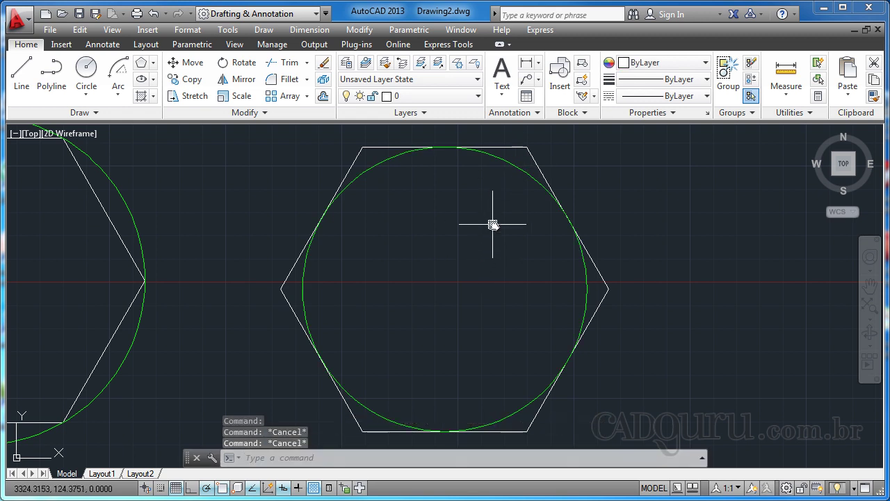
middle_click_drag(492, 220, 487, 207)
scroll(488, 207, "down", 2)
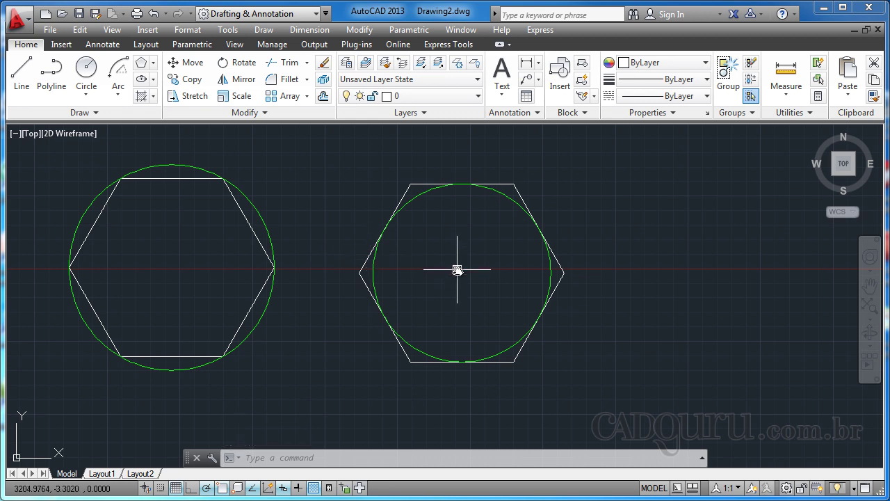
middle_click_drag(457, 270, 455, 273)
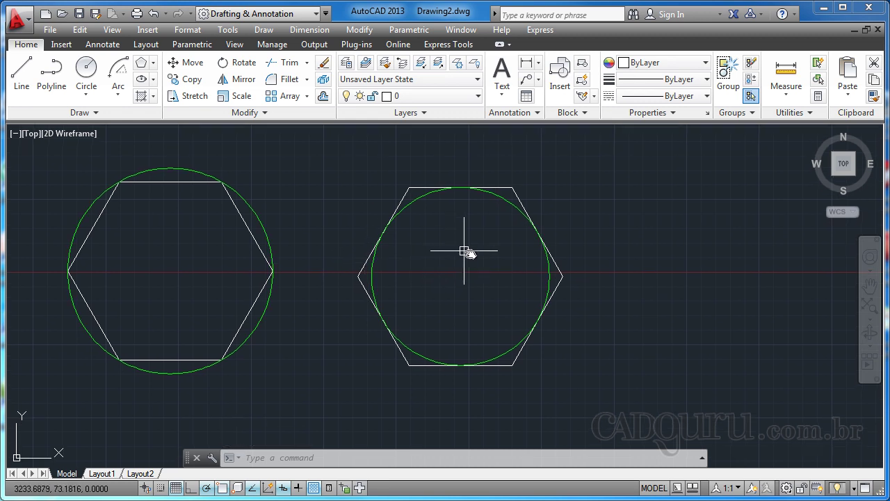
mouse_move(258, 271)
middle_mouse_down()
mouse_move(378, 291)
mouse_move(353, 278)
middle_mouse_up()
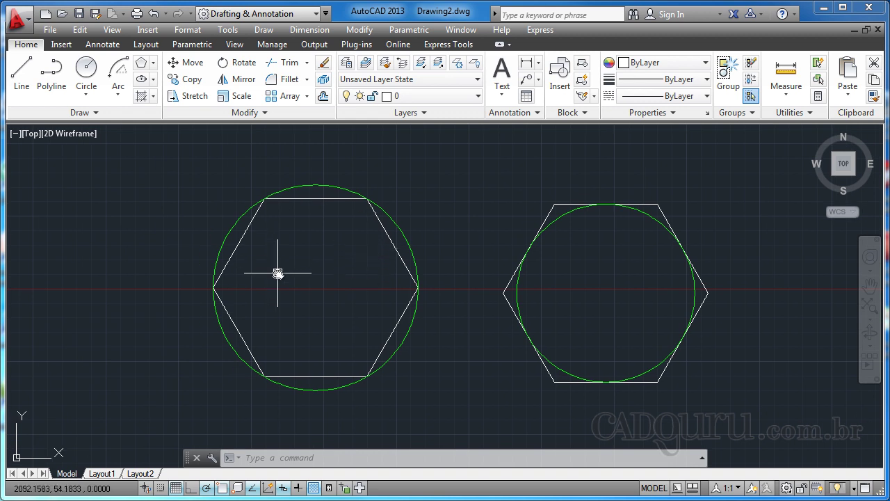
scroll(278, 274, "down", 5)
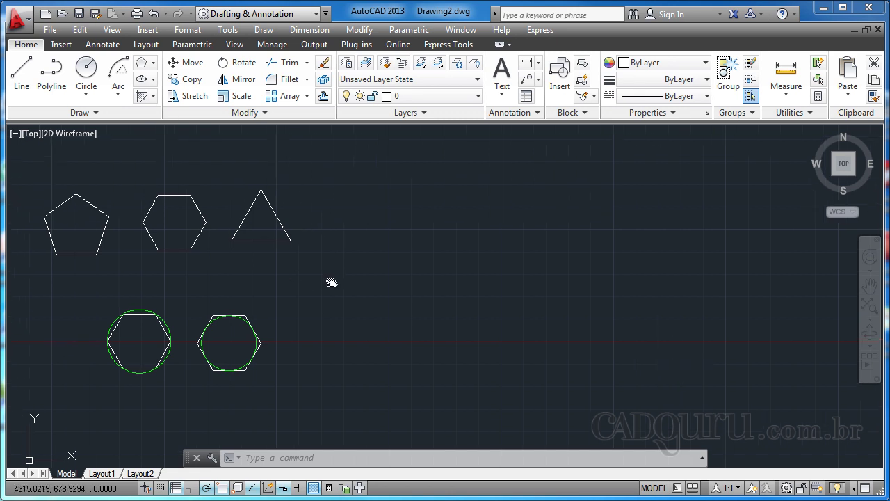
middle_click_drag(316, 278, 336, 281)
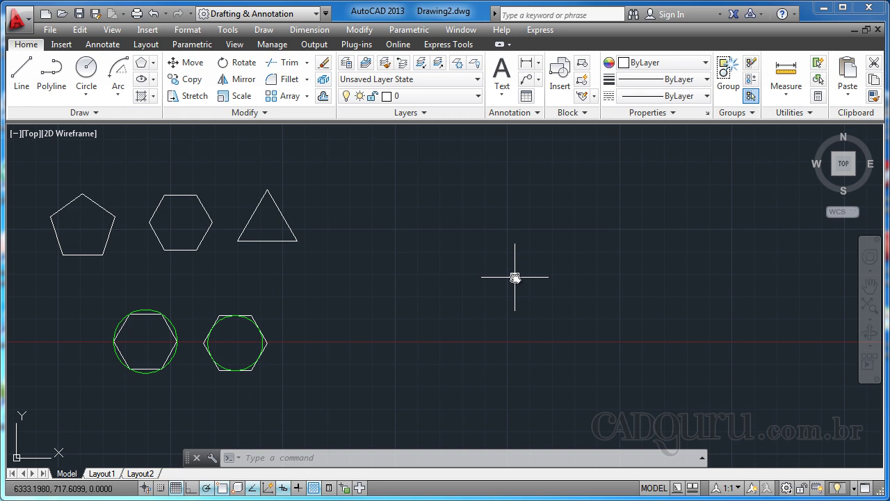
Step: Draw a 5-sided polygon inscribed in a circle right of the shapes, picking its radius by click
type("p")
key("Return")
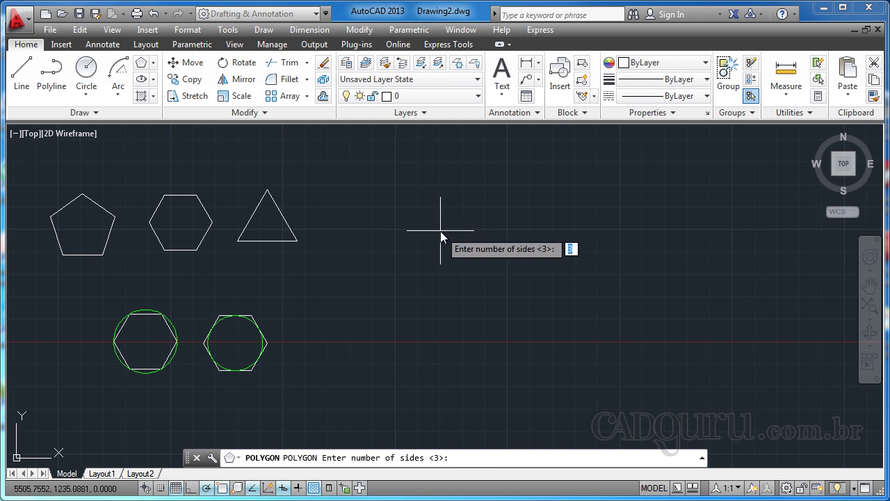
type("5")
key("Return")
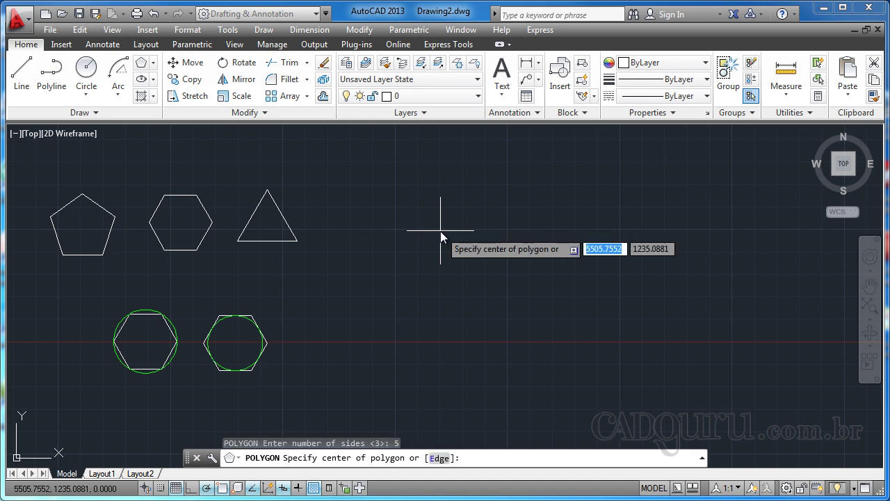
left_click(516, 276)
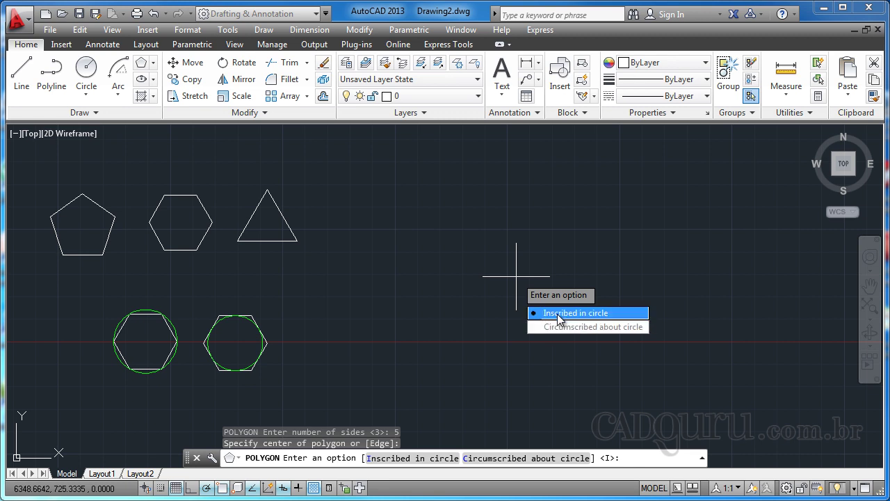
left_click(557, 314)
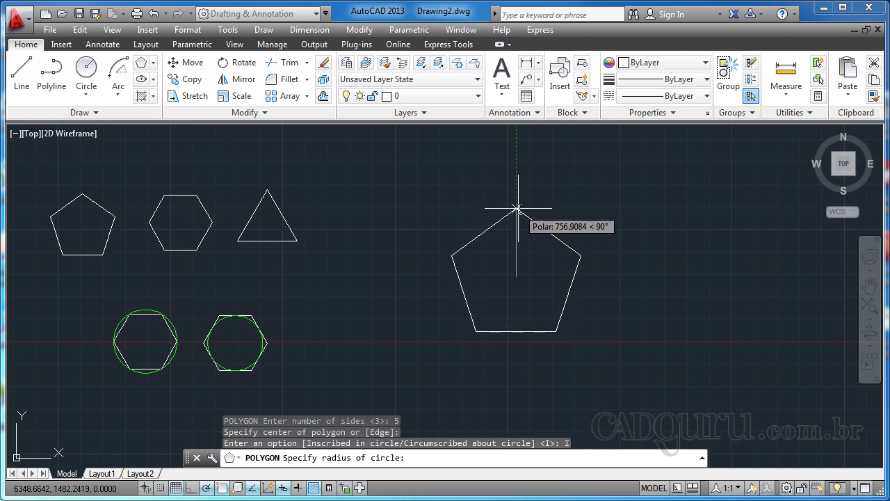
left_click(517, 207)
middle_click_drag(606, 258, 431, 233)
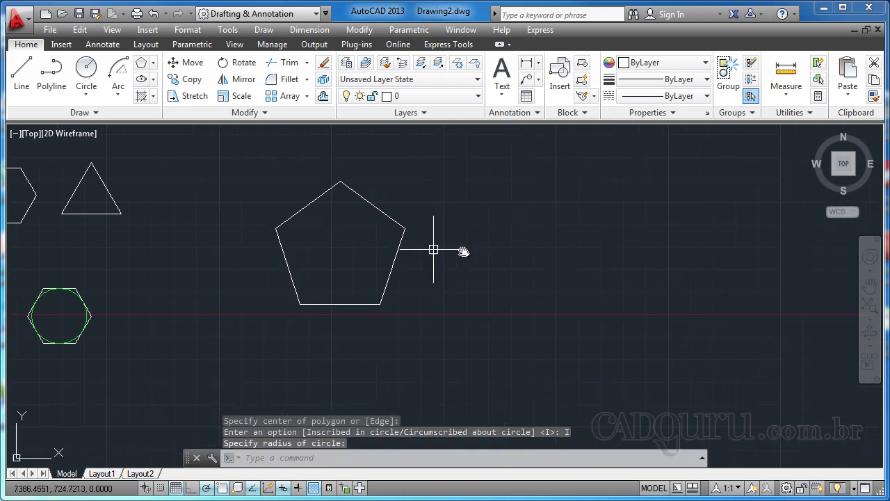
Step: Draw a 5-sided polygon inscribed in a radius-30 circle, right of the first pentagon
middle_click_drag(508, 284, 507, 294)
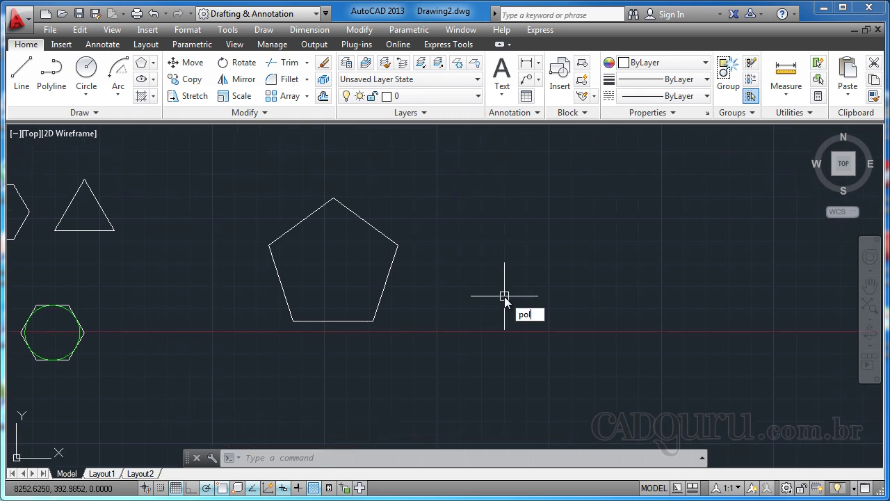
key("Return")
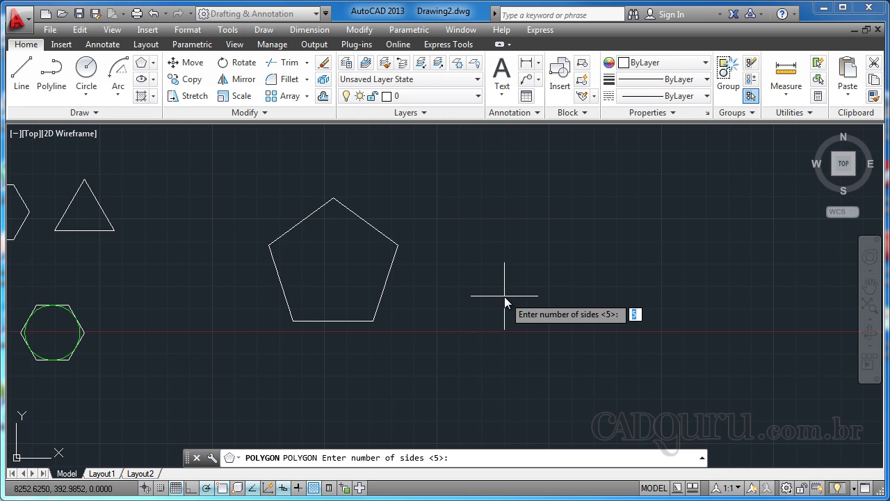
type("5")
key("Return")
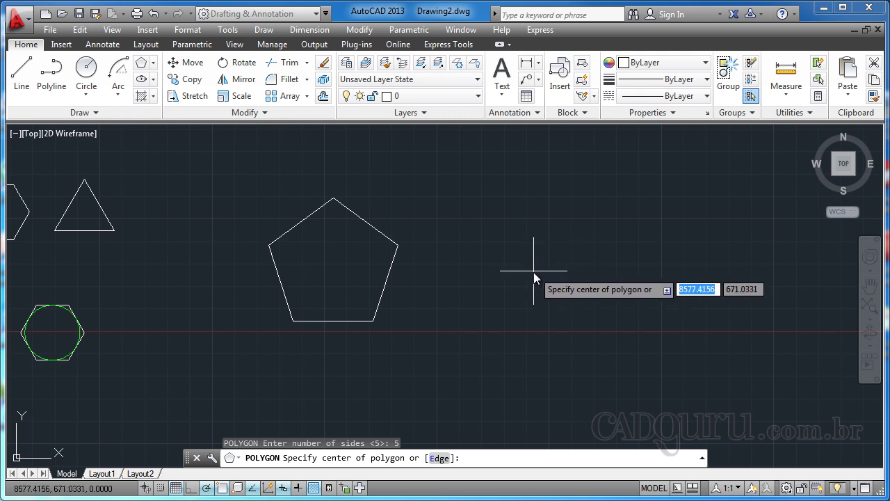
left_click(533, 272)
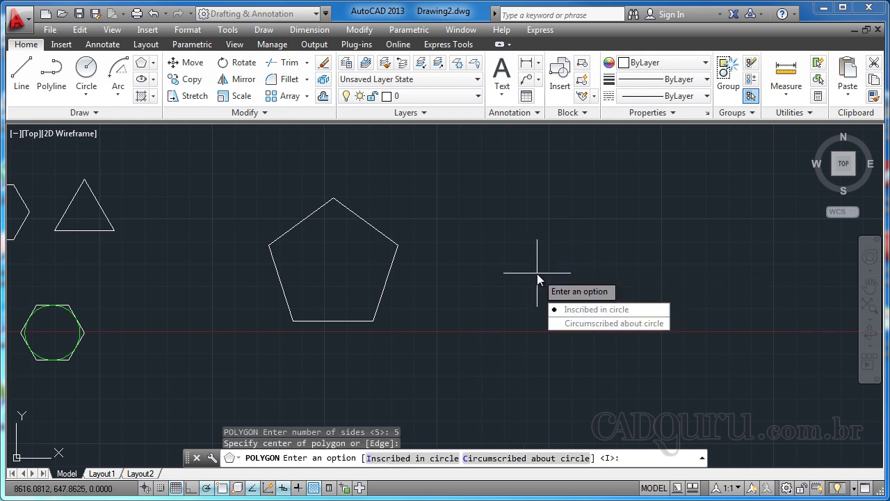
left_click(583, 317)
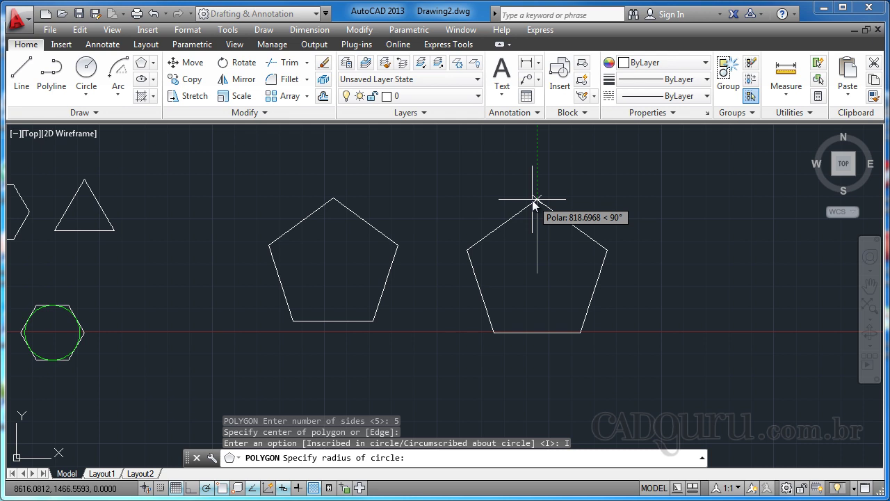
type("30")
key("Return")
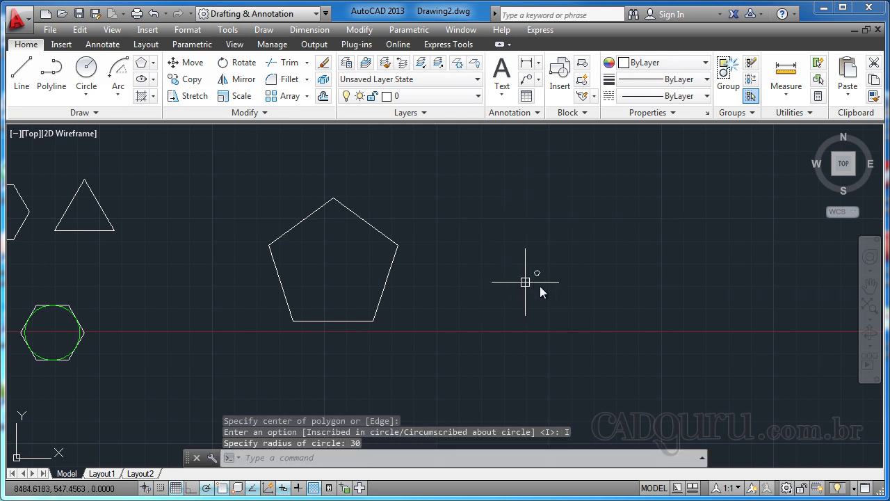
scroll(540, 286, "up", 5)
Step: Draw a 3-point circle through the small pentagon's left, top and right corners
scroll(526, 272, "up", 8)
middle_click_drag(520, 254, 445, 316)
scroll(452, 308, "up", 1)
left_click(86, 92)
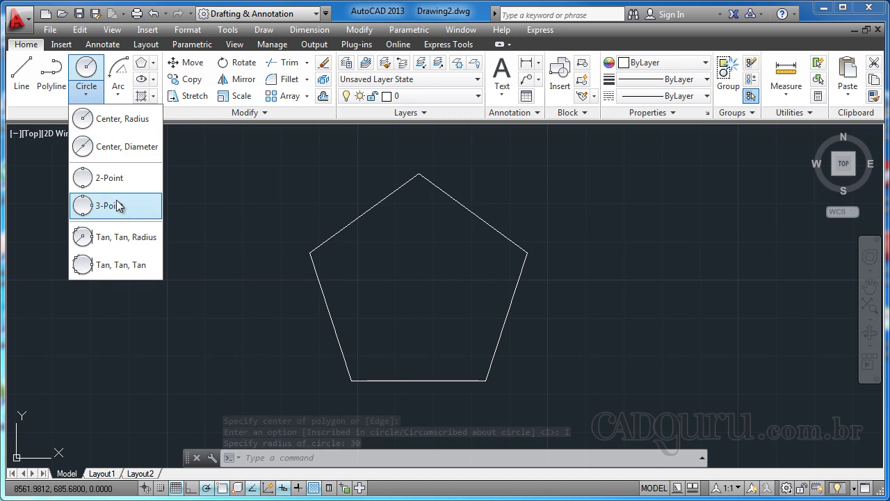
left_click(117, 206)
left_click(308, 246)
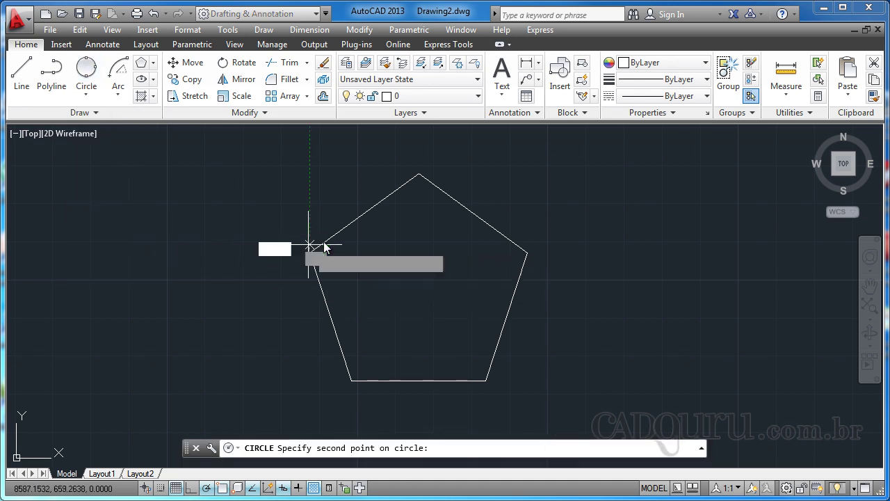
left_click(418, 173)
left_click(524, 248)
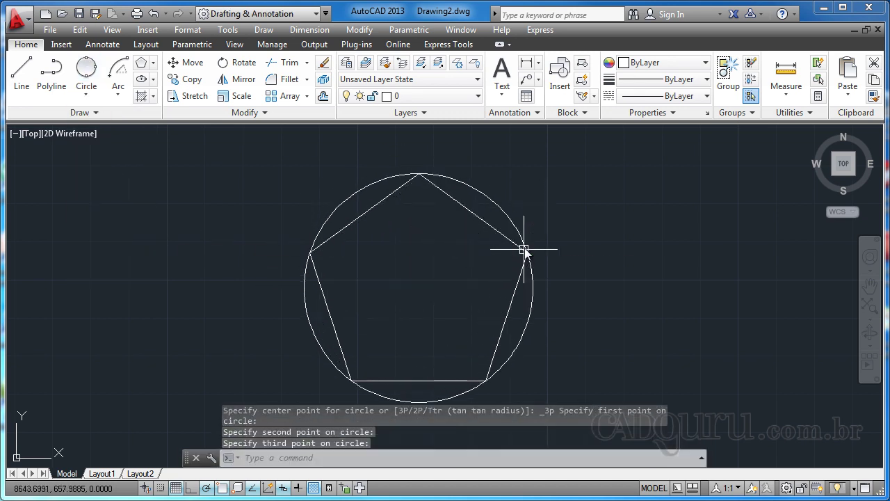
key("Escape")
Step: Add a Ø60 diameter dimension to the circle around the small pentagon
scroll(572, 198, "up", 3)
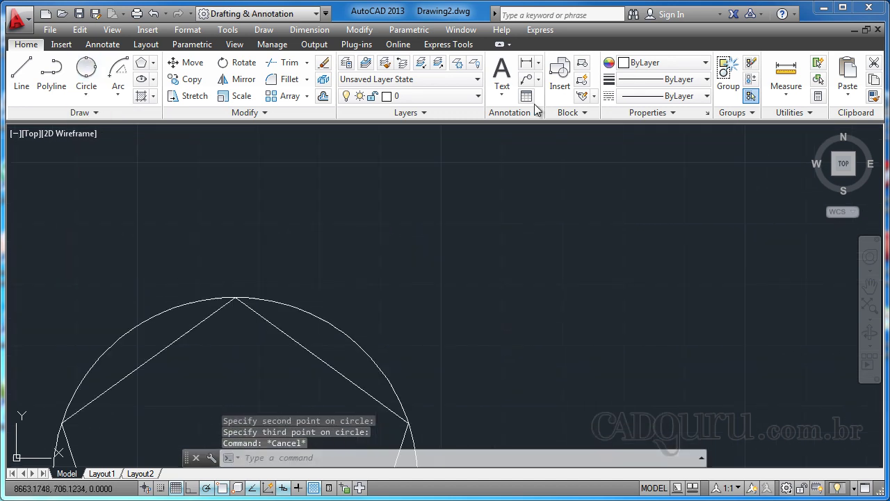
left_click(538, 63)
left_click(533, 224)
scroll(501, 250, "down", 2)
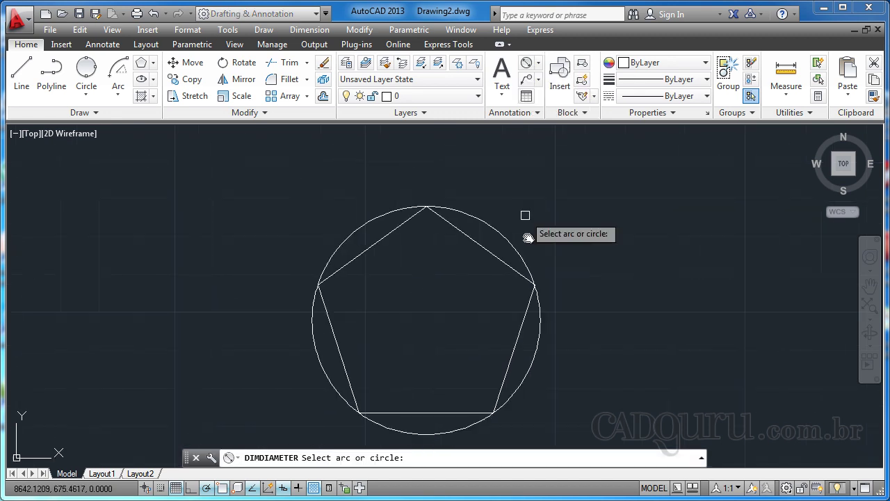
left_click(508, 245)
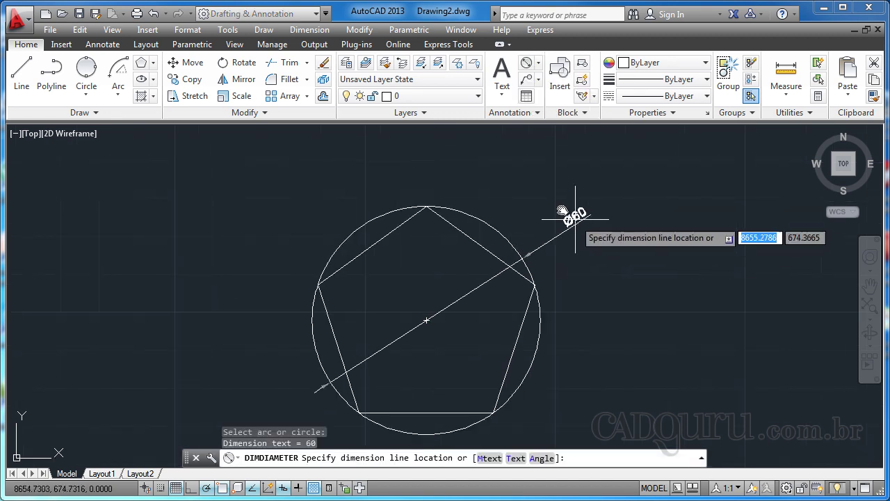
left_click(575, 219)
key("Escape")
middle_click_drag(532, 239, 514, 210)
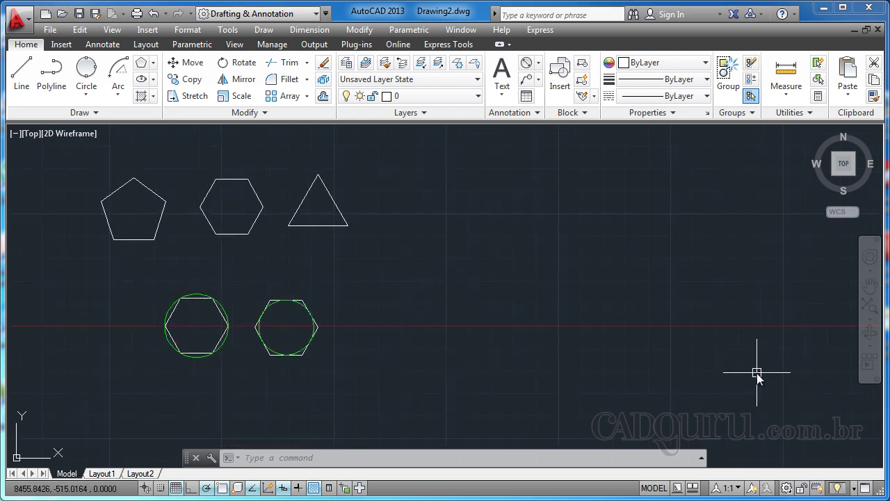
Step: Draw a 3-sided polygon circumscribed about a circle, centre and radius picked right of the shapes
middle_click_drag(514, 320, 517, 343)
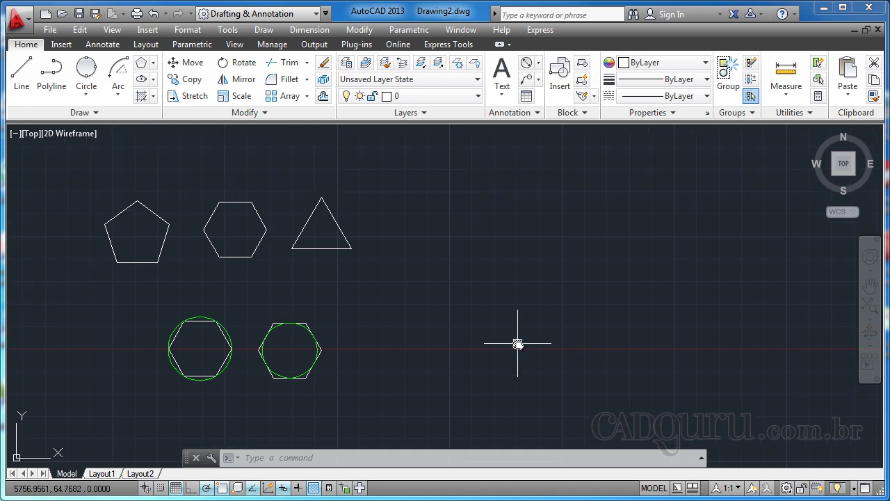
middle_click_drag(492, 287, 509, 283)
type("po")
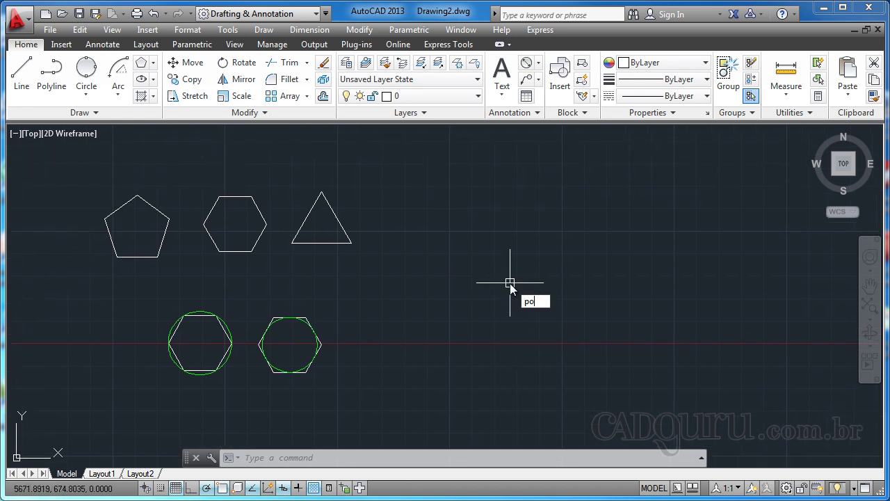
type("l")
key("Return")
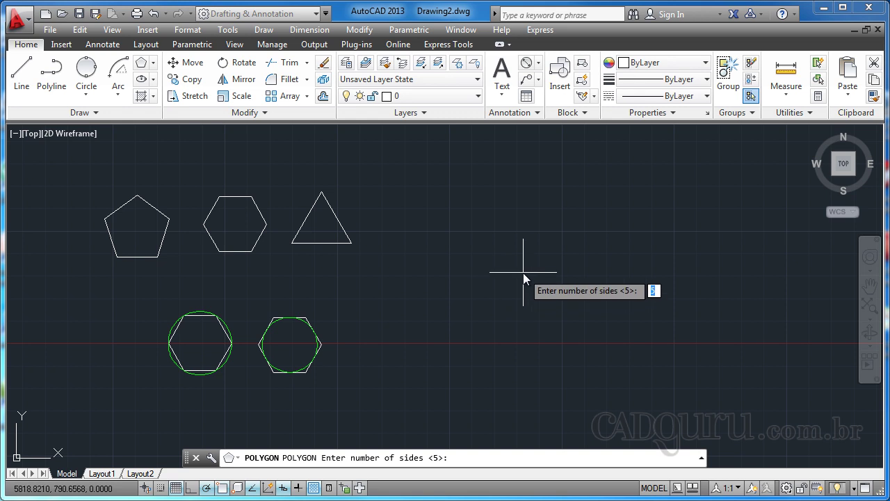
type("3")
key("Return")
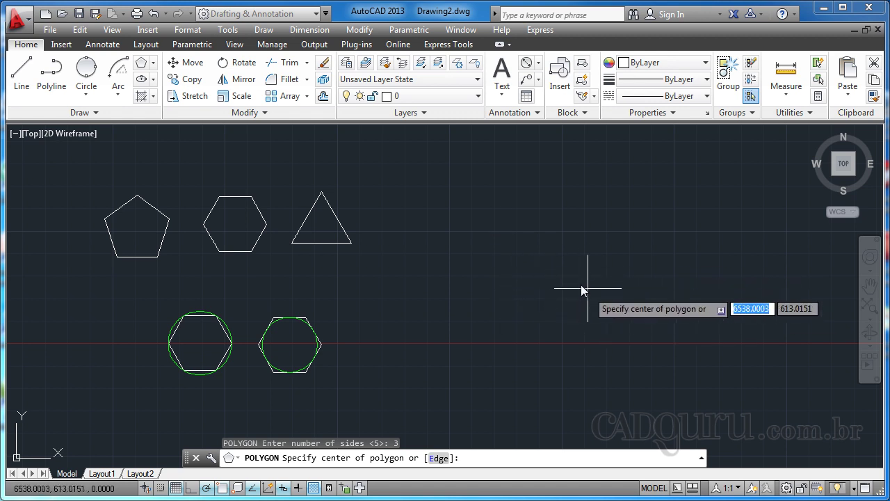
left_click(539, 282)
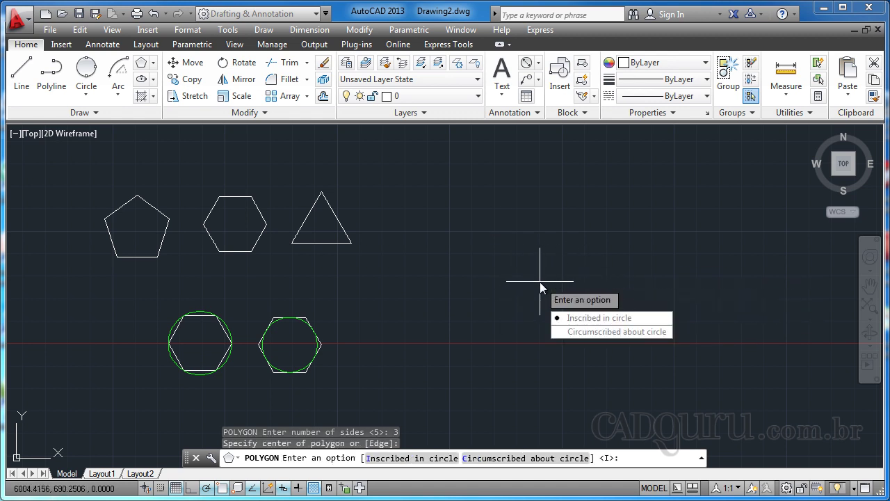
left_click(571, 333)
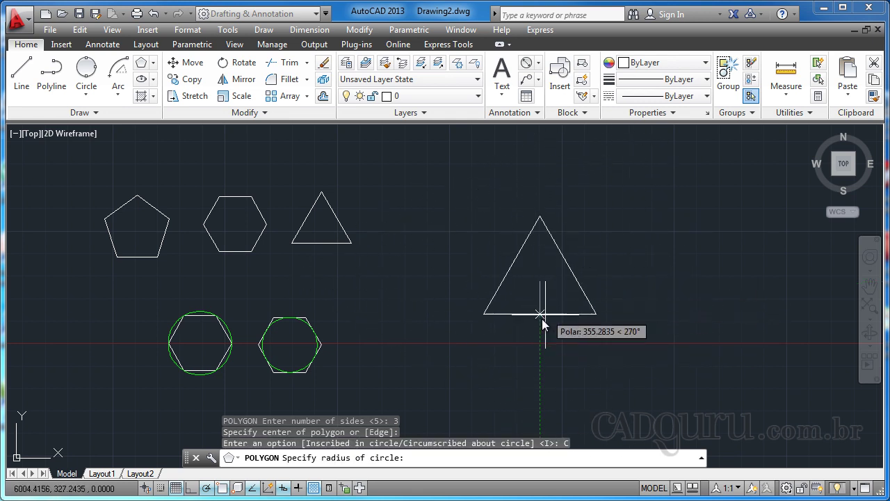
left_click(542, 329)
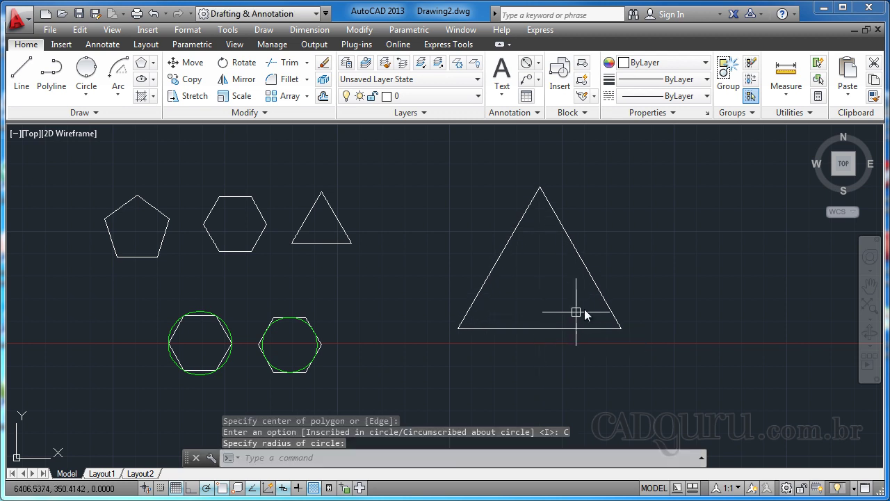
Step: Reframe the view around the large triangle, leaving empty space to its right
scroll(552, 238, "down", 2)
middle_click_drag(556, 259, 517, 272)
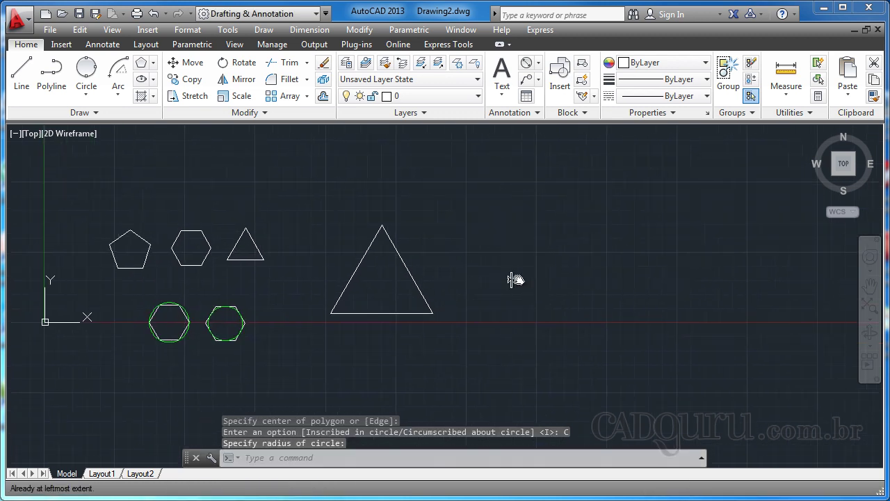
scroll(480, 249, "up", 2)
mouse_move(480, 249)
middle_mouse_down()
mouse_move(496, 288)
mouse_move(523, 276)
middle_mouse_up()
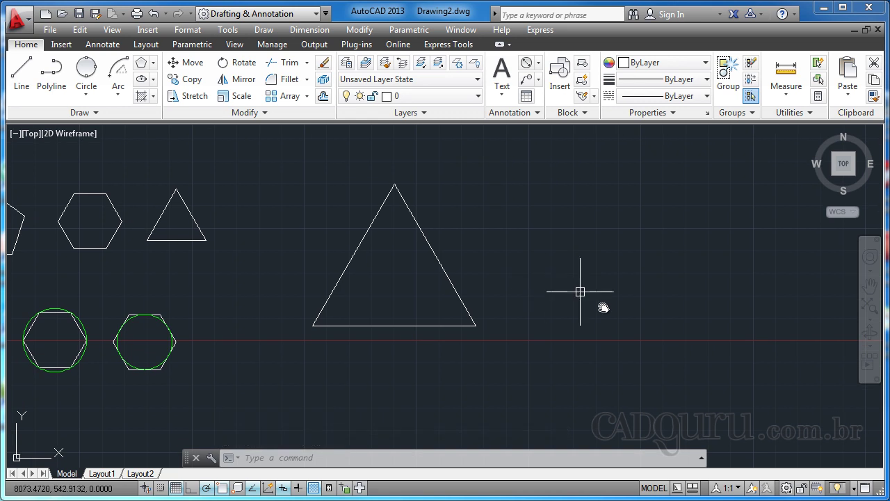
mouse_move(580, 292)
middle_mouse_down()
mouse_move(591, 312)
mouse_move(565, 325)
mouse_move(579, 317)
middle_mouse_up()
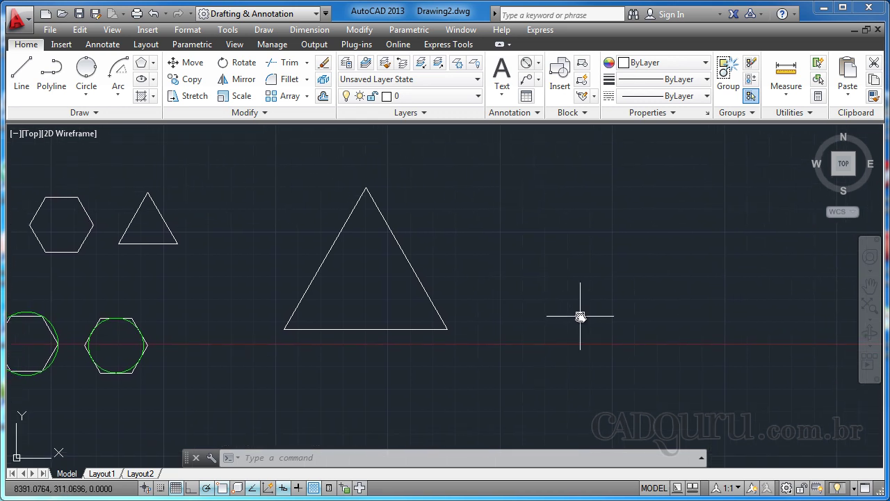
type("pol")
Step: Draw a 3-sided polygon circumscribed about a radius-100 circle in empty space
key("Return")
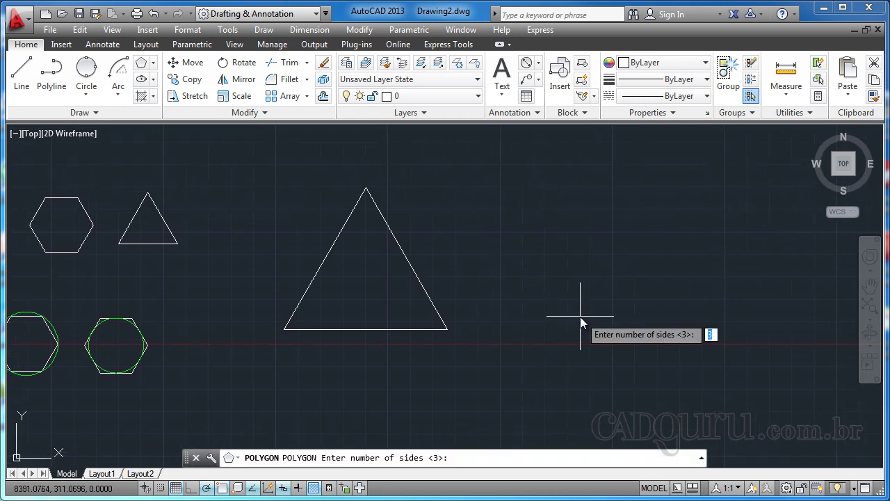
type("3")
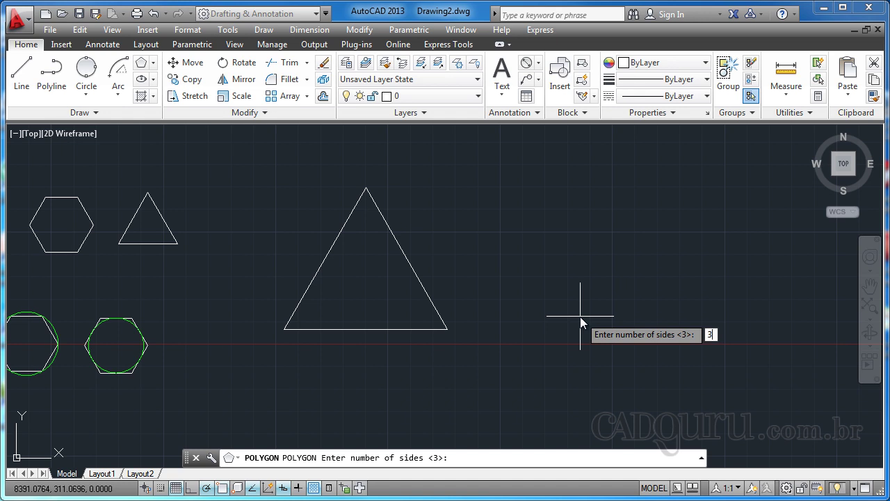
key("Return")
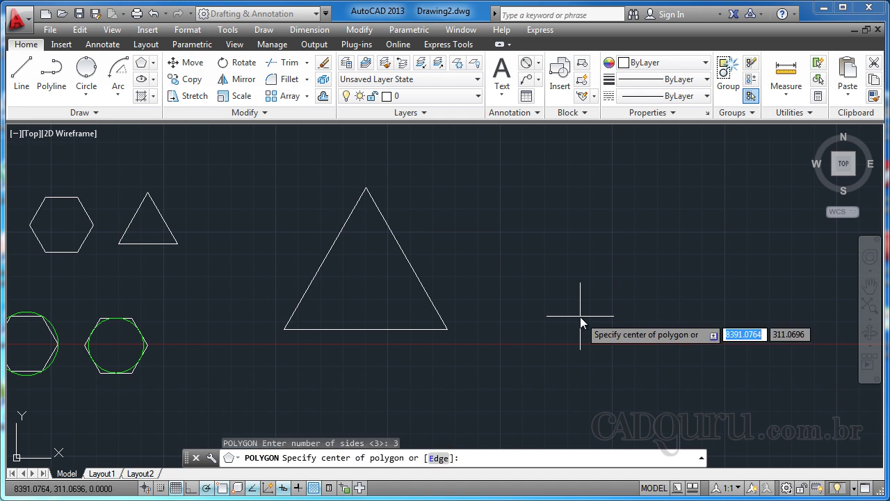
mouse_move(569, 213)
middle_mouse_down()
mouse_move(564, 341)
mouse_move(393, 307)
middle_mouse_up()
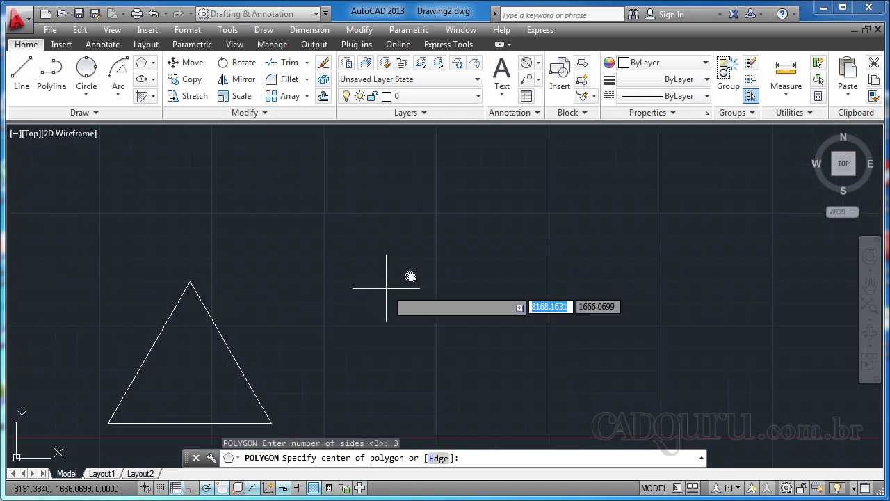
left_click(409, 260)
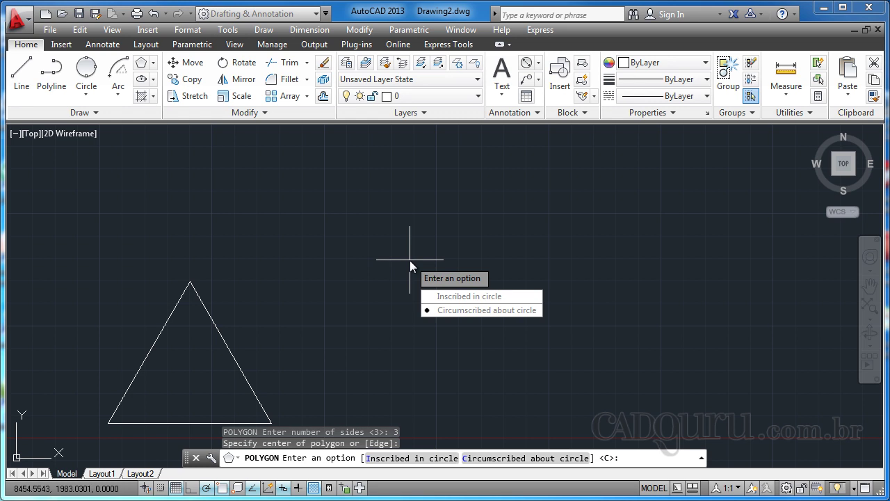
left_click(451, 311)
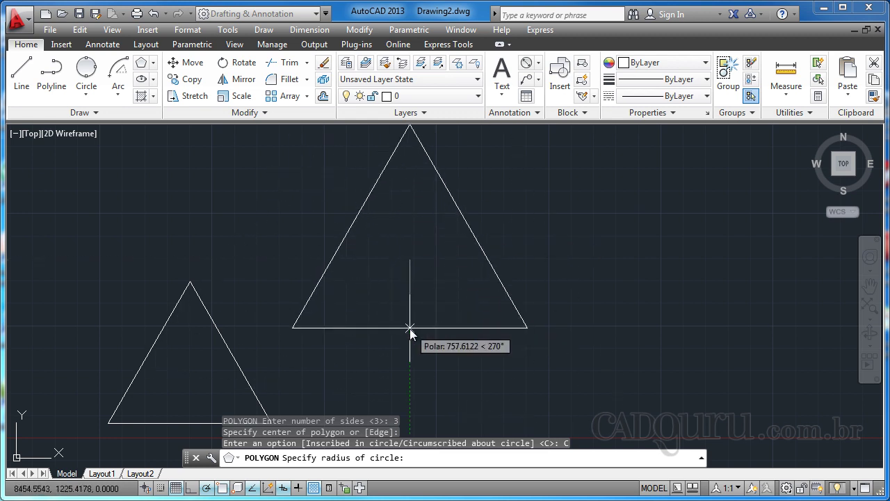
type("100")
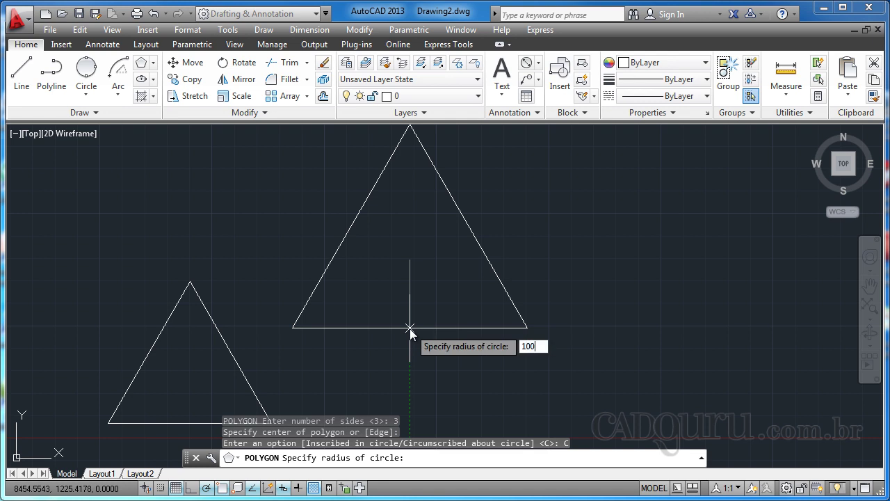
key("Return")
Step: Zoom and pan to centre the new radius-100 triangle in view
scroll(424, 262, "up", 3)
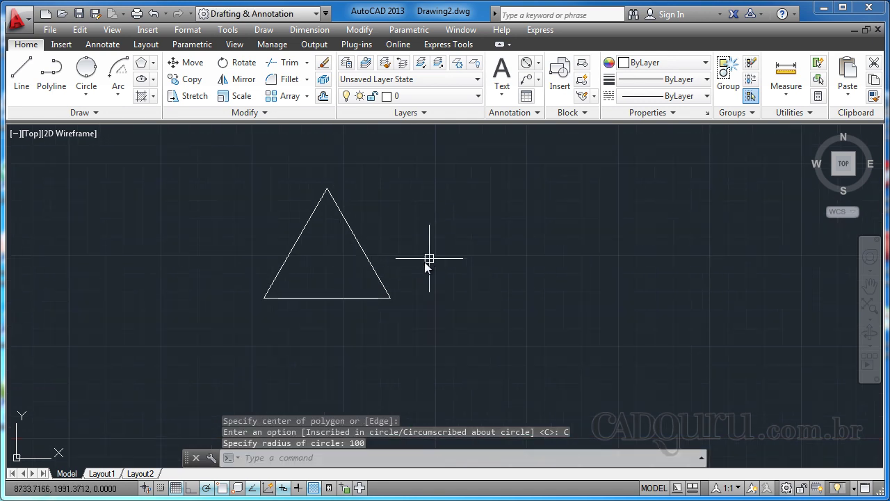
scroll(354, 288, "up", 2)
middle_click_drag(355, 299, 345, 311)
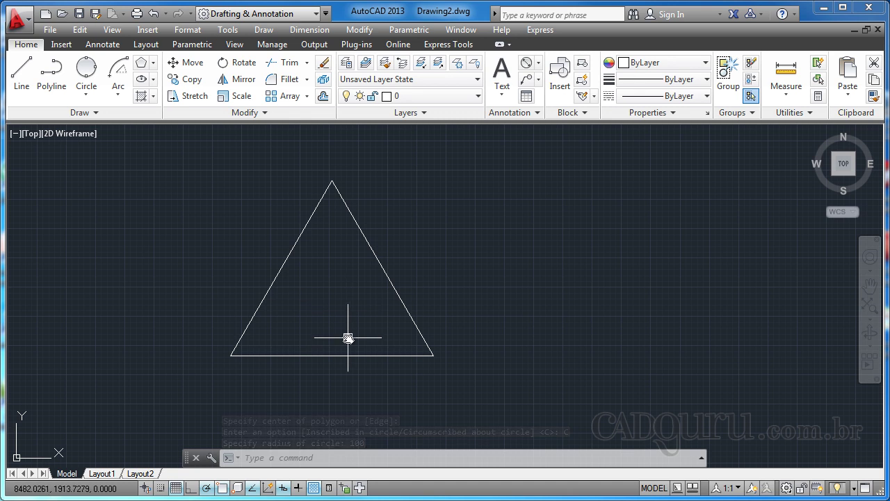
middle_click_drag(348, 338, 332, 331)
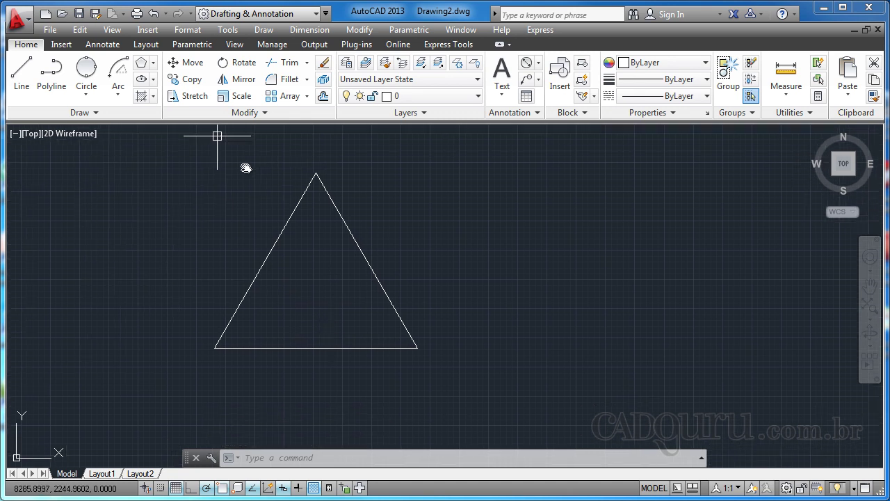
middle_click_drag(319, 247, 307, 254)
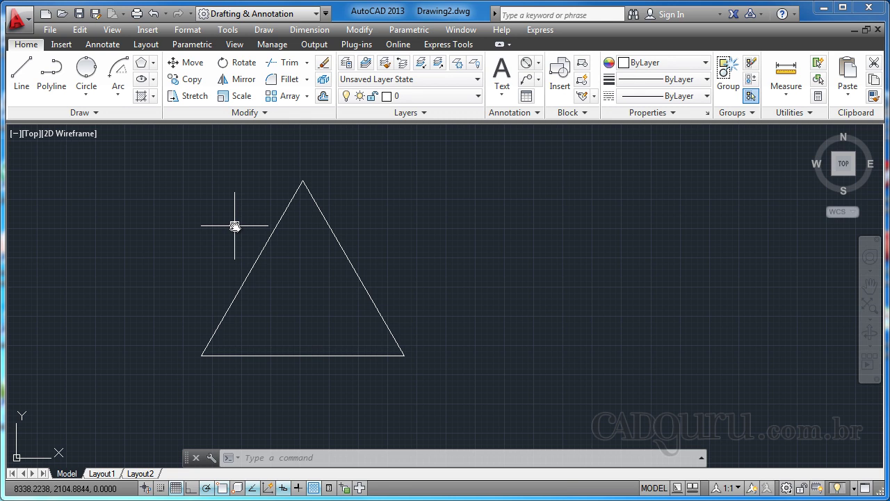
middle_click_drag(235, 225, 244, 239)
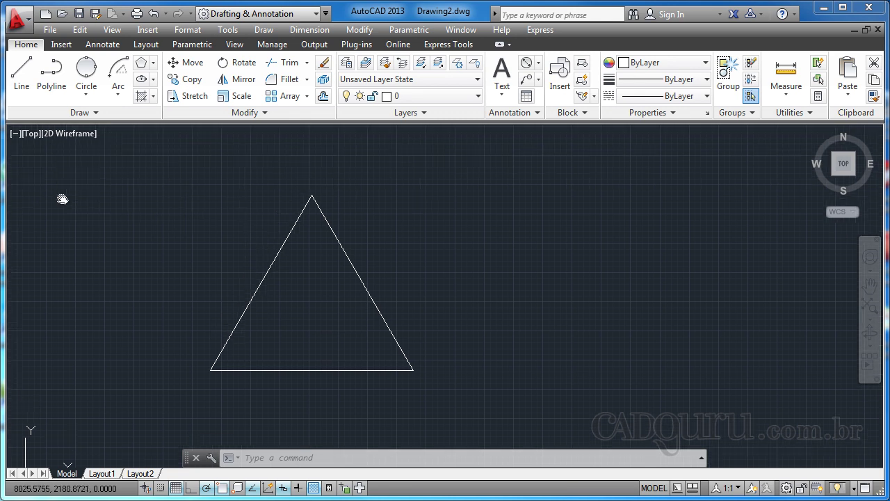
Step: Draw a Tan, Tan, Tan circle touching all three sides of the new triangle
left_click(91, 91)
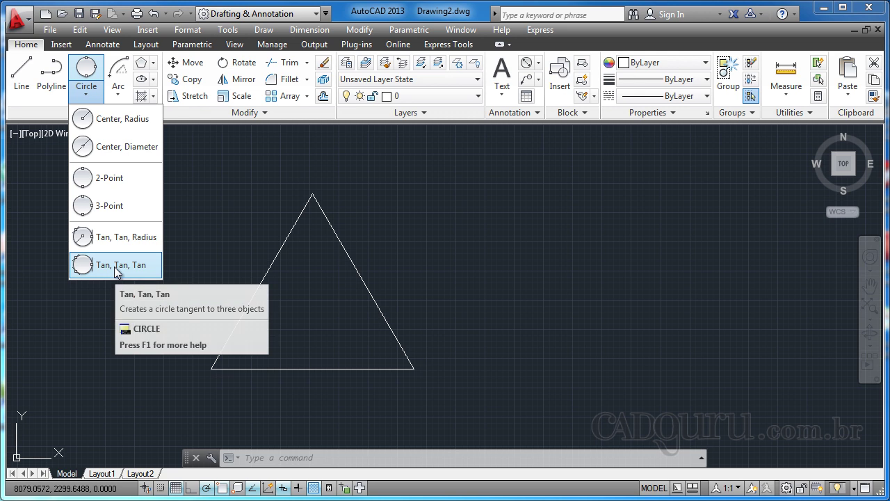
left_click(115, 271)
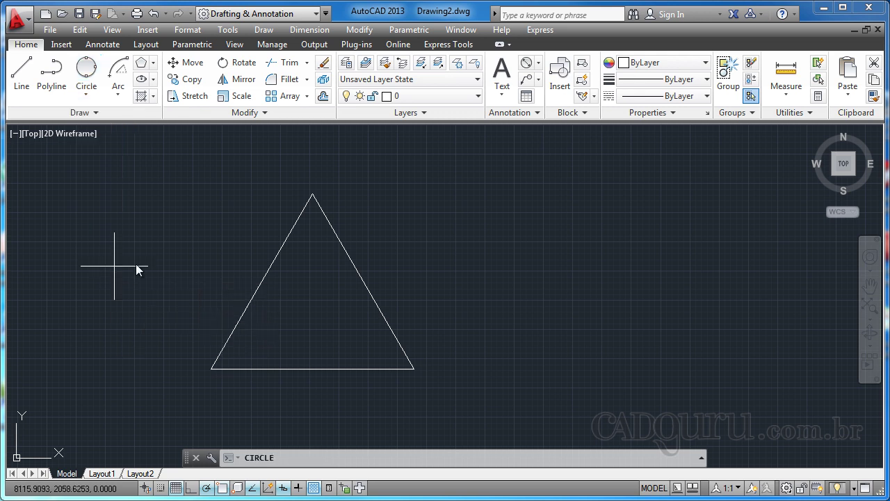
left_click(264, 271)
left_click(358, 273)
left_click(324, 367)
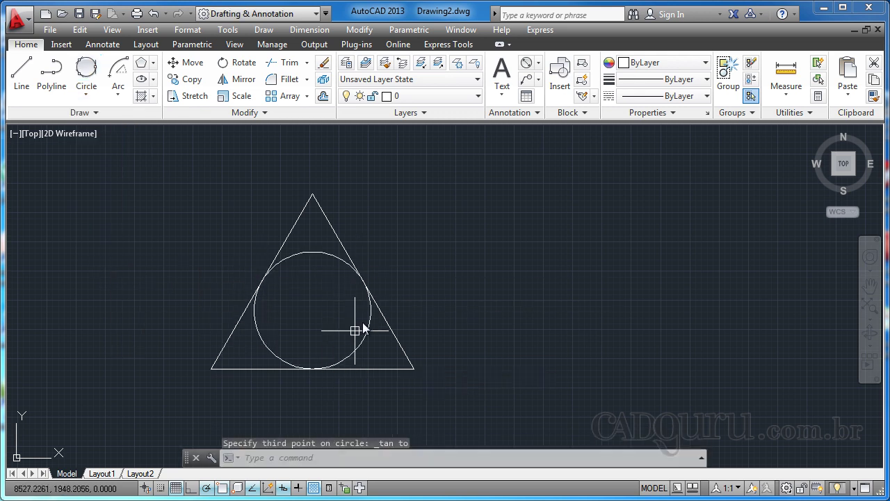
Step: Dimension the inscribed circle with a Ø200 diameter dimension placed outside it
left_click(526, 63)
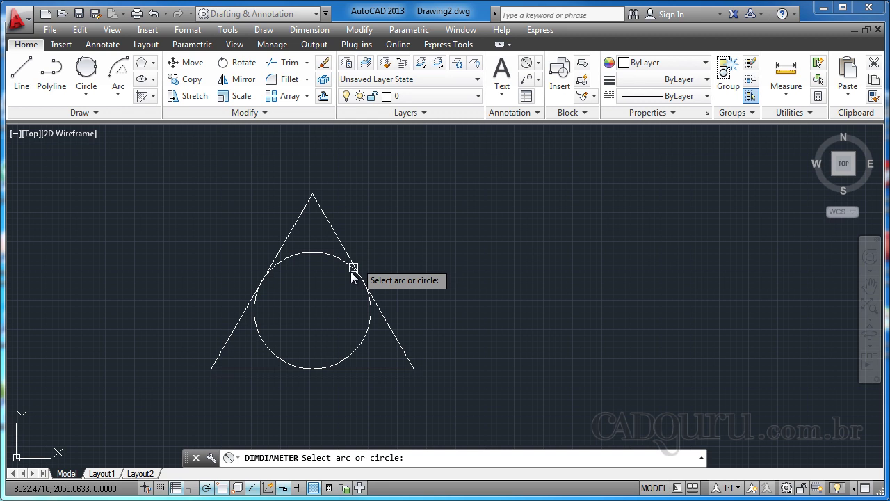
left_click(332, 257)
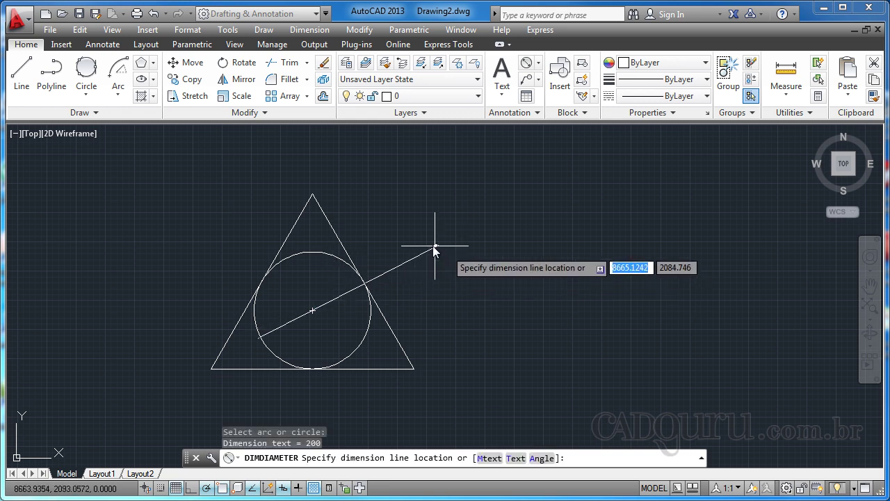
left_click(375, 269)
scroll(370, 258, "up", 5)
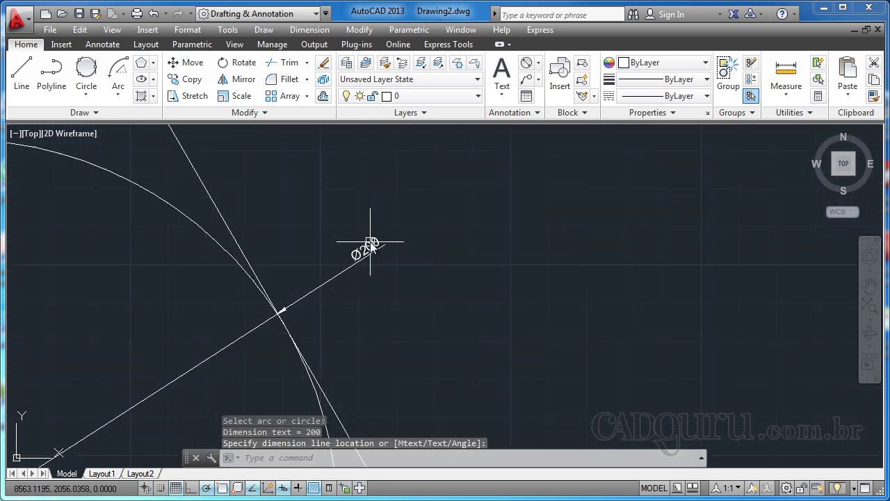
scroll(362, 247, "up", 5)
scroll(412, 242, "down", 5)
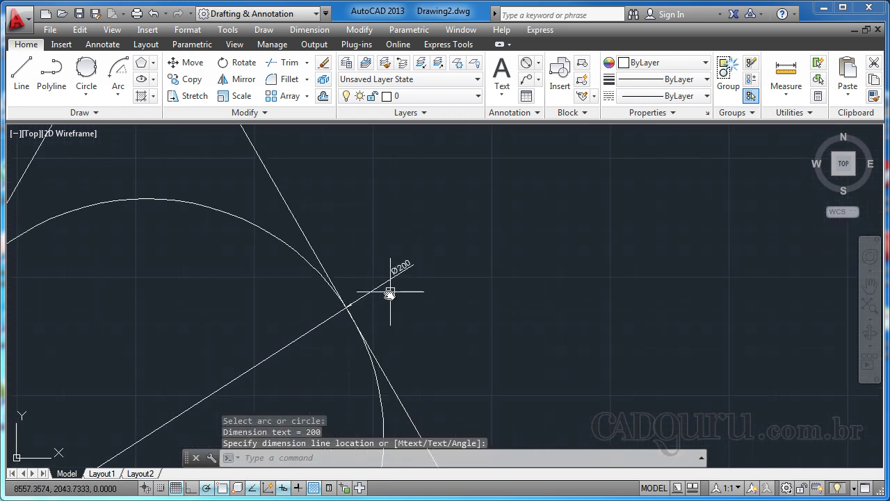
scroll(342, 312, "down", 3)
scroll(318, 228, "down", 3)
scroll(374, 247, "up", 1)
scroll(375, 245, "down", 2)
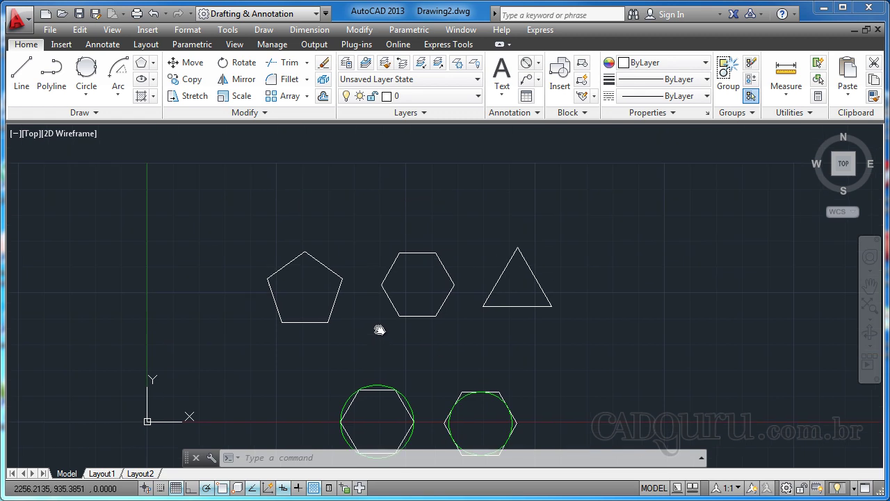
scroll(379, 330, "up", 1)
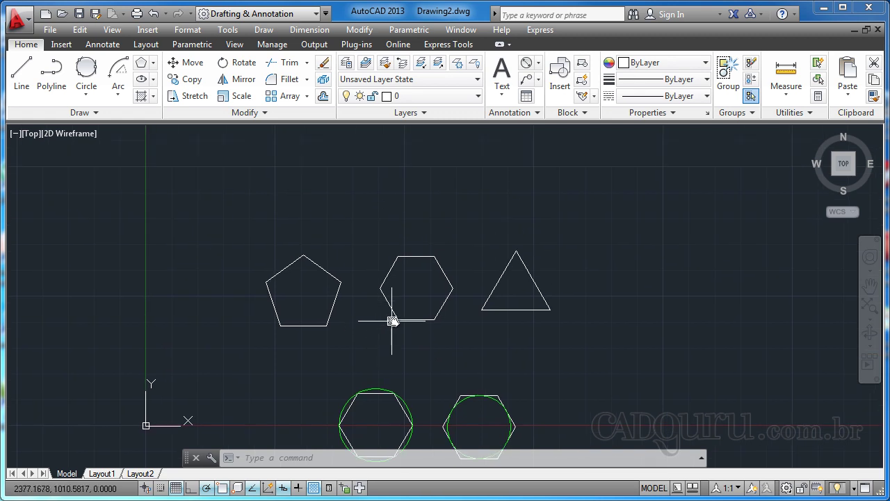
scroll(392, 317, "up", 2)
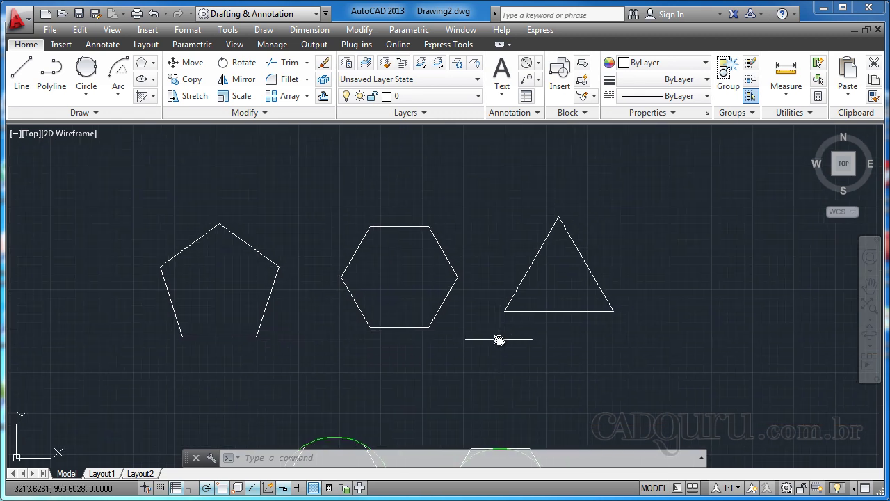
scroll(453, 317, "down", 1)
scroll(459, 313, "up", 1)
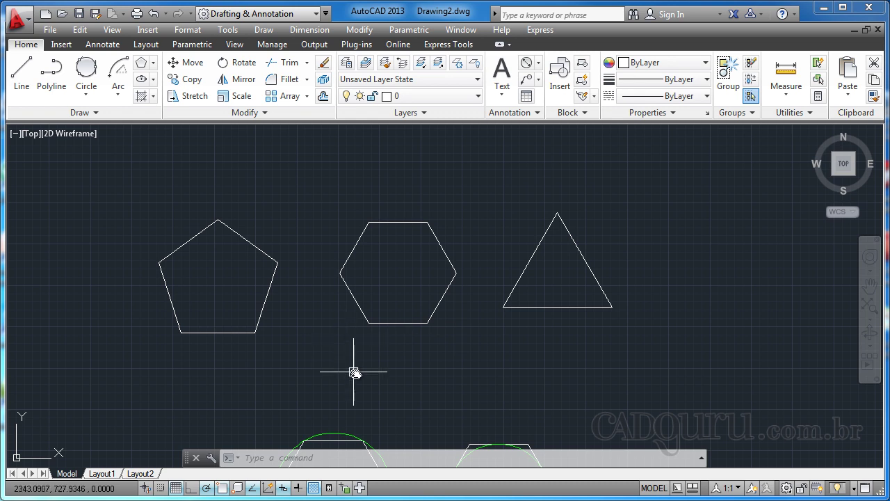
middle_click_drag(354, 370, 354, 274)
middle_click_drag(465, 392, 461, 331)
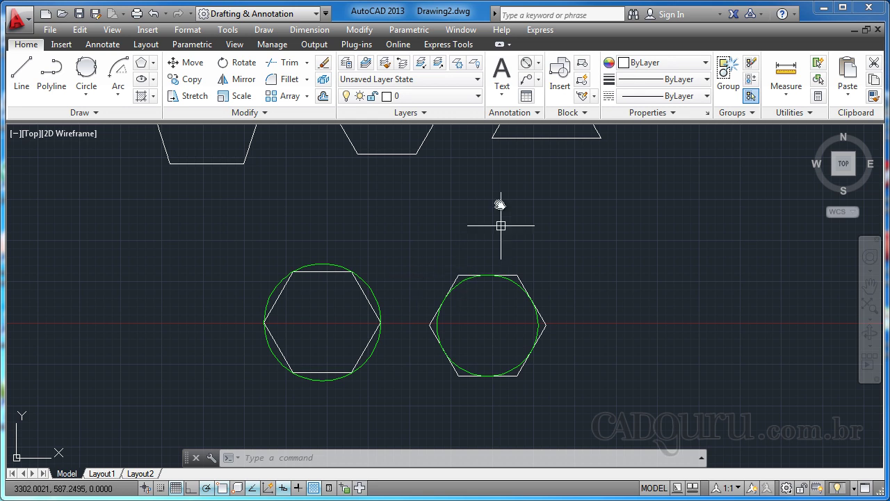
scroll(501, 199, "down", 3)
middle_click_drag(516, 209, 392, 284)
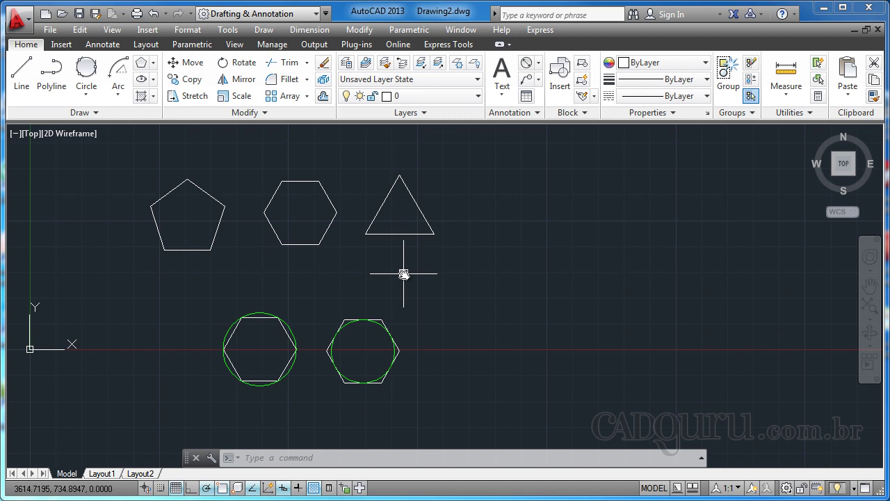